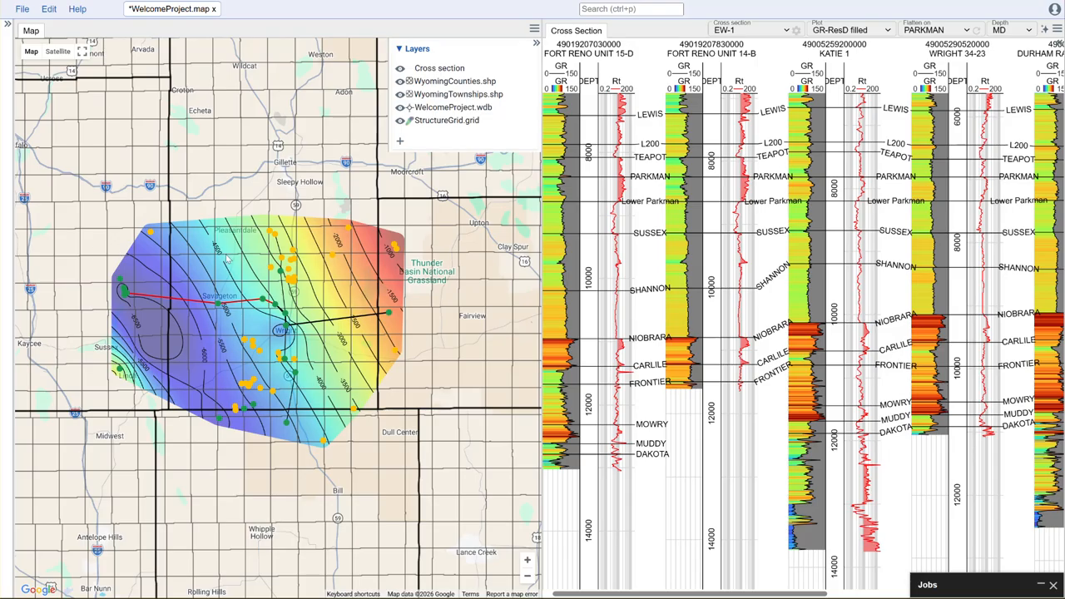
Step: Apply the turbo colour map to the StructureGrid.grid map layer
drag(540, 268, 669, 273)
scroll(487, 302, up, 3)
drag(487, 302, 633, 300)
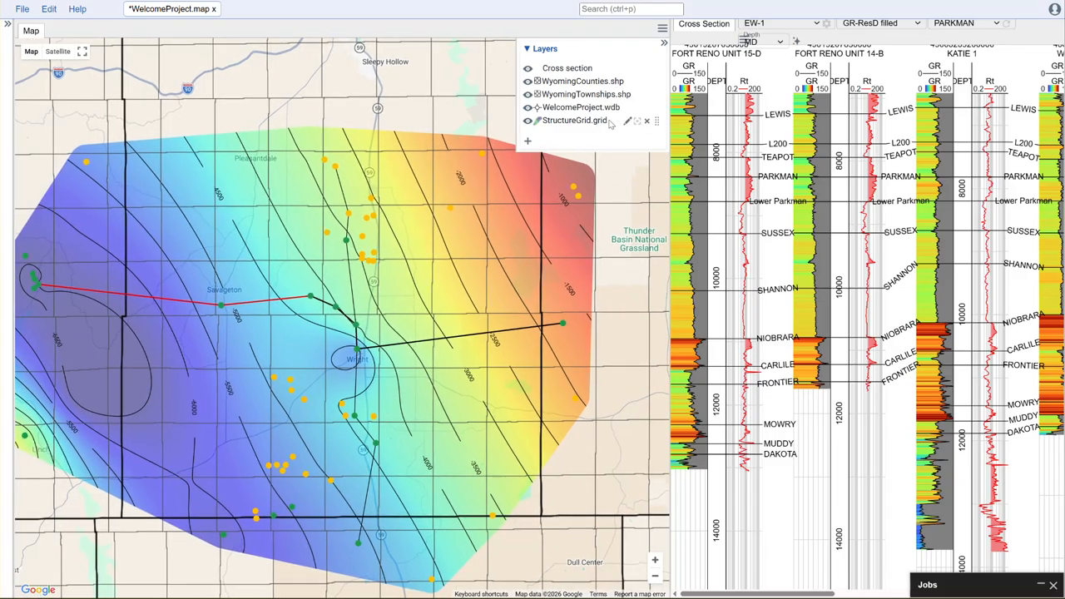
click(627, 122)
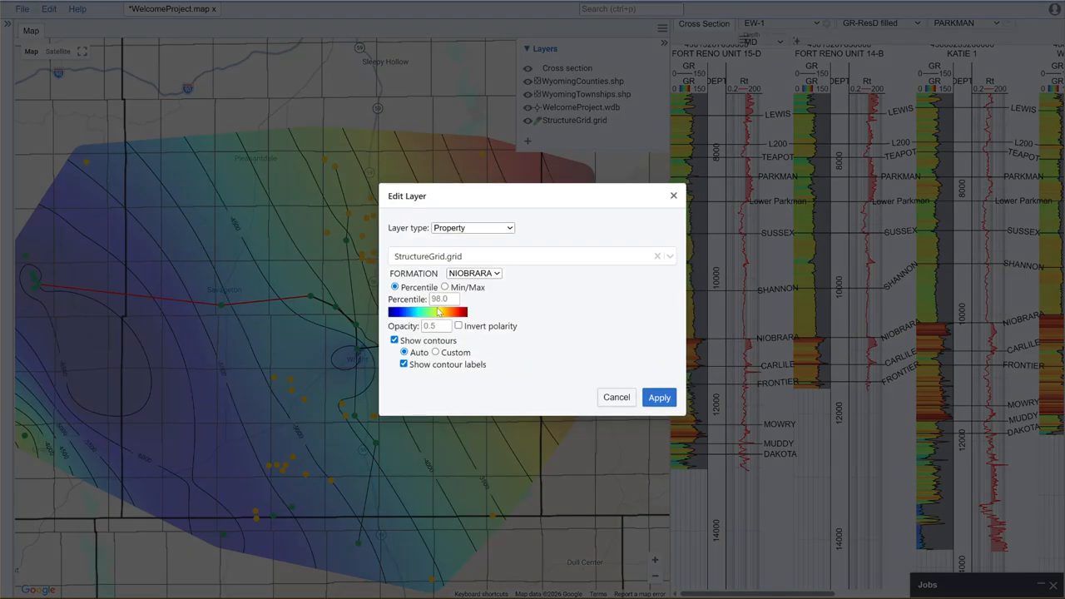
click(435, 317)
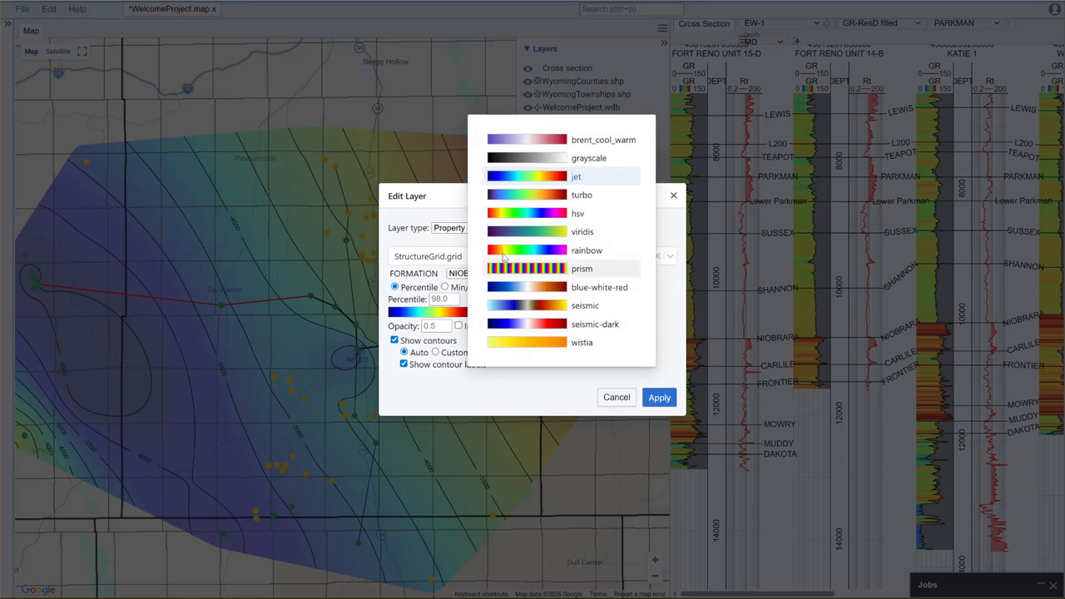
click(528, 196)
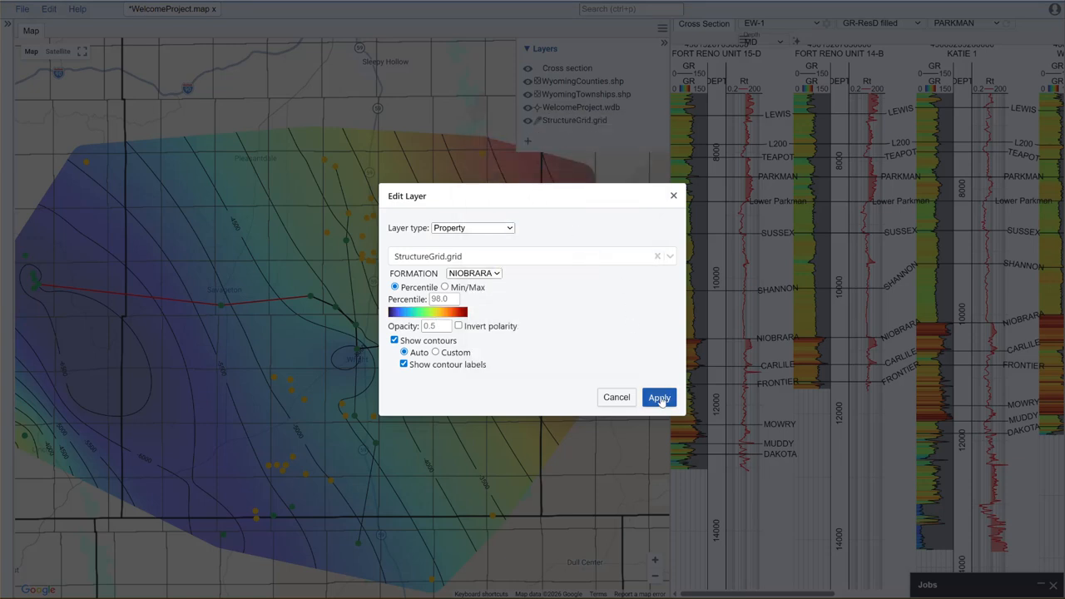
click(659, 398)
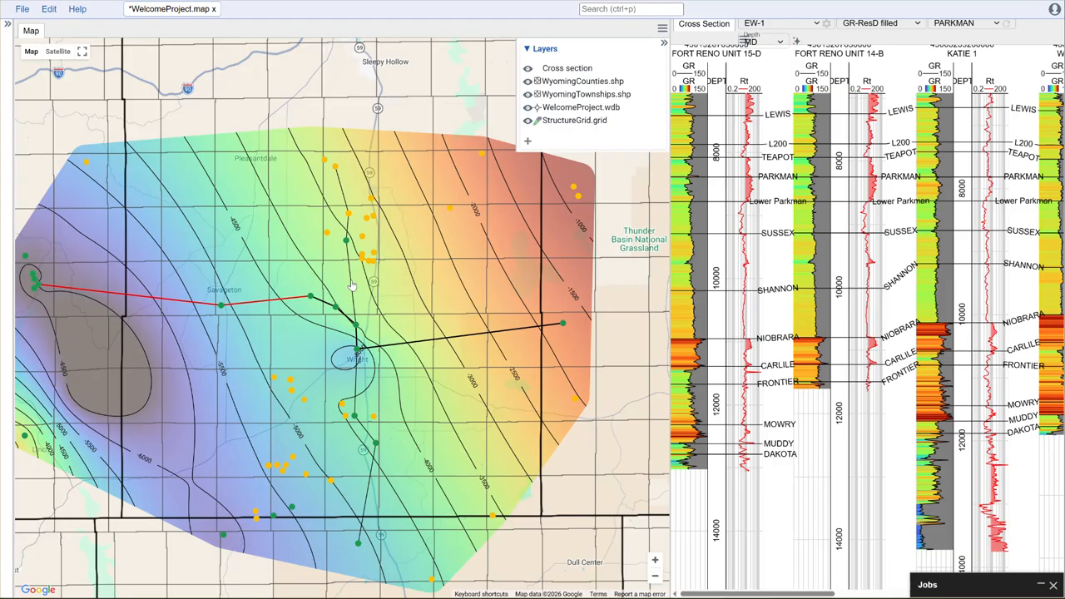
Step: Set custom contours on the StructureGrid.grid layer with minimum -7,000, maximum -500 and interval 250
mouse_move(624, 124)
click(625, 122)
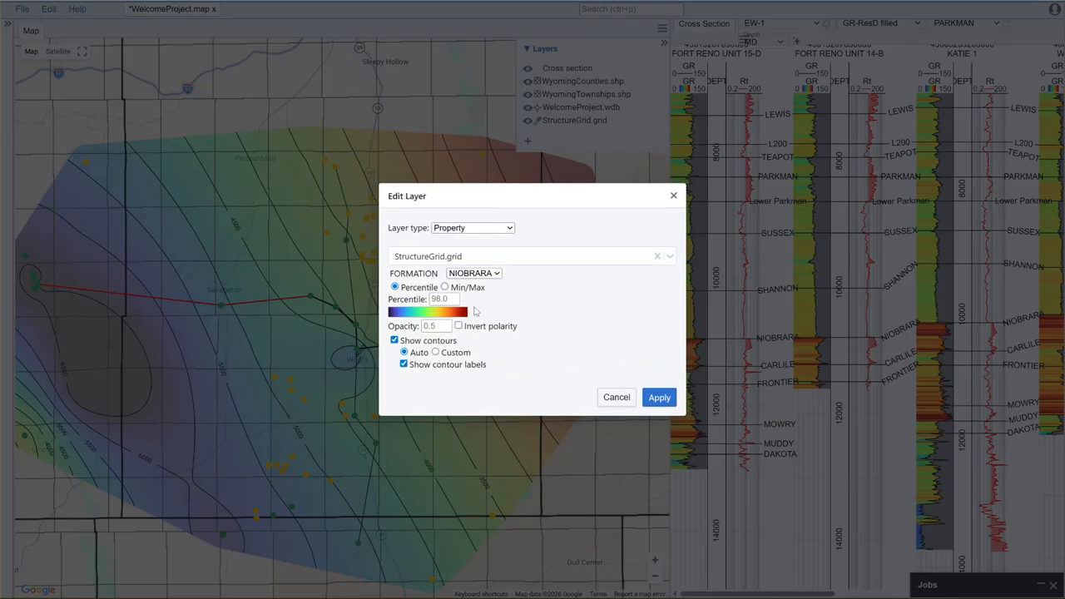
click(435, 330)
click(450, 342)
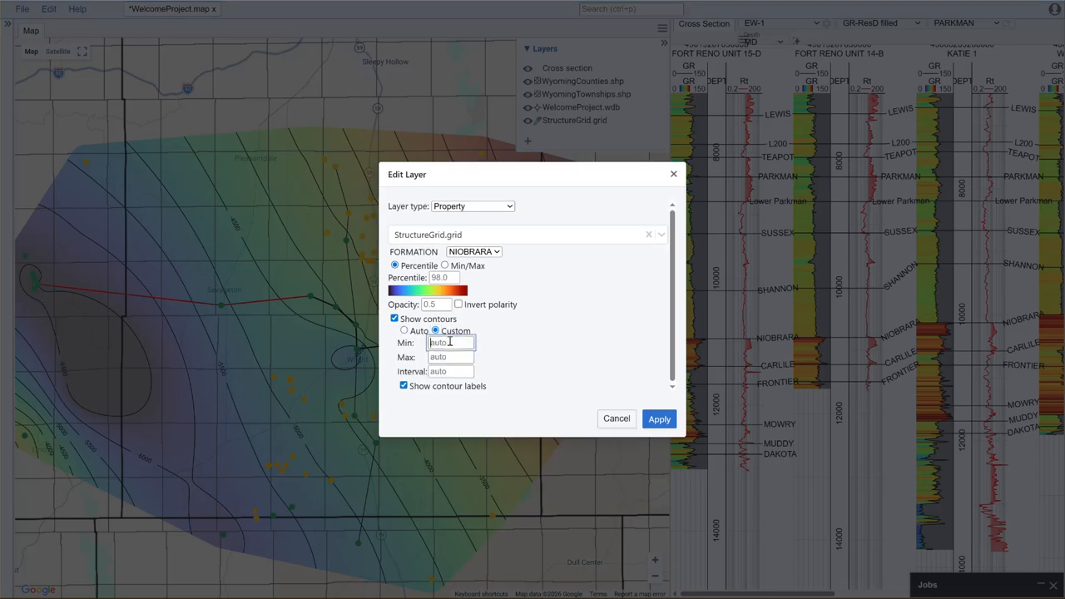
text(-7,000)
click(453, 357)
drag(459, 343, 430, 343)
text(-7)
click(443, 356)
text(-)
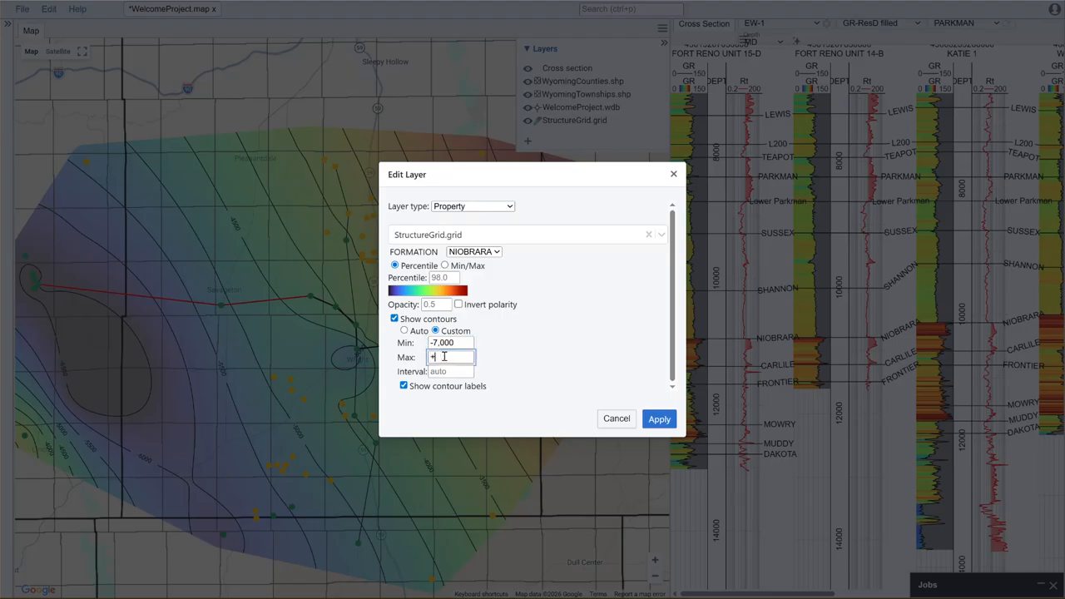
text(-)
click(449, 372)
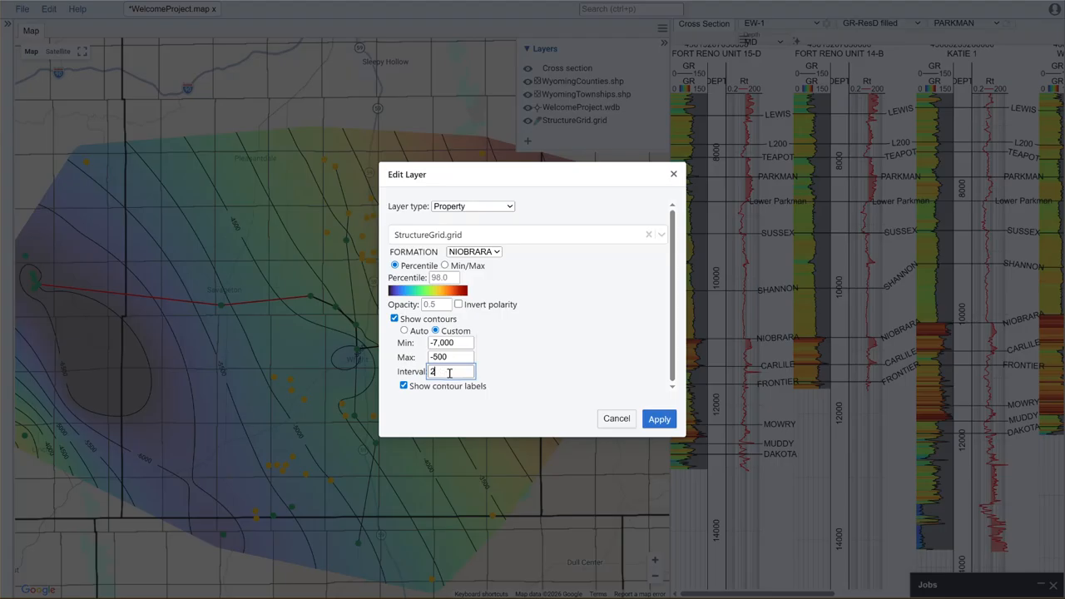
click(520, 363)
click(660, 418)
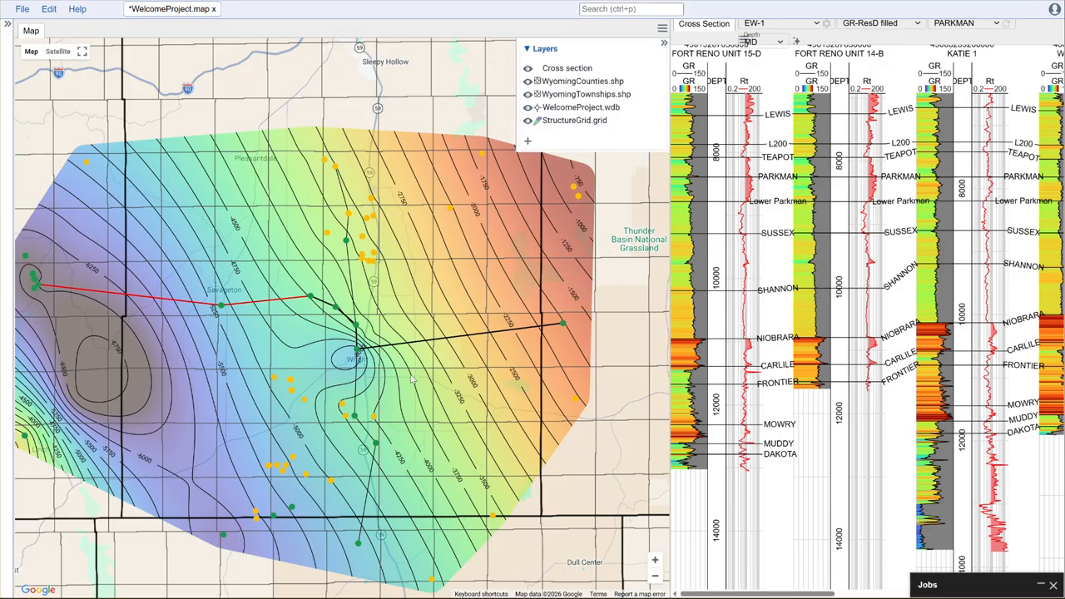
Step: Hide the StructureGrid.grid layer and start adding a new Property layer to the map
scroll(449, 384, down, 2)
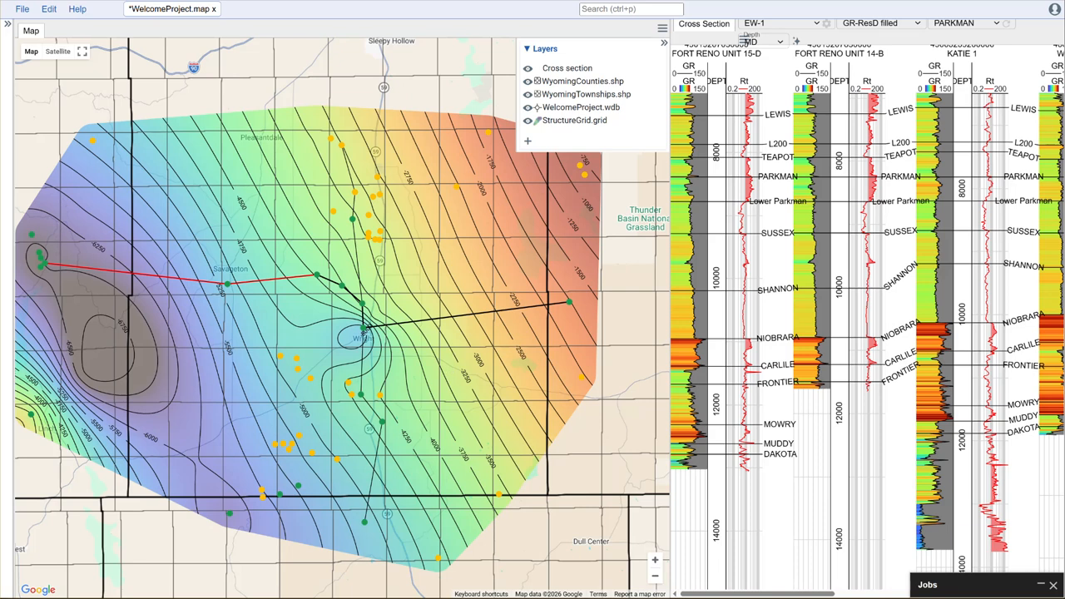
click(527, 121)
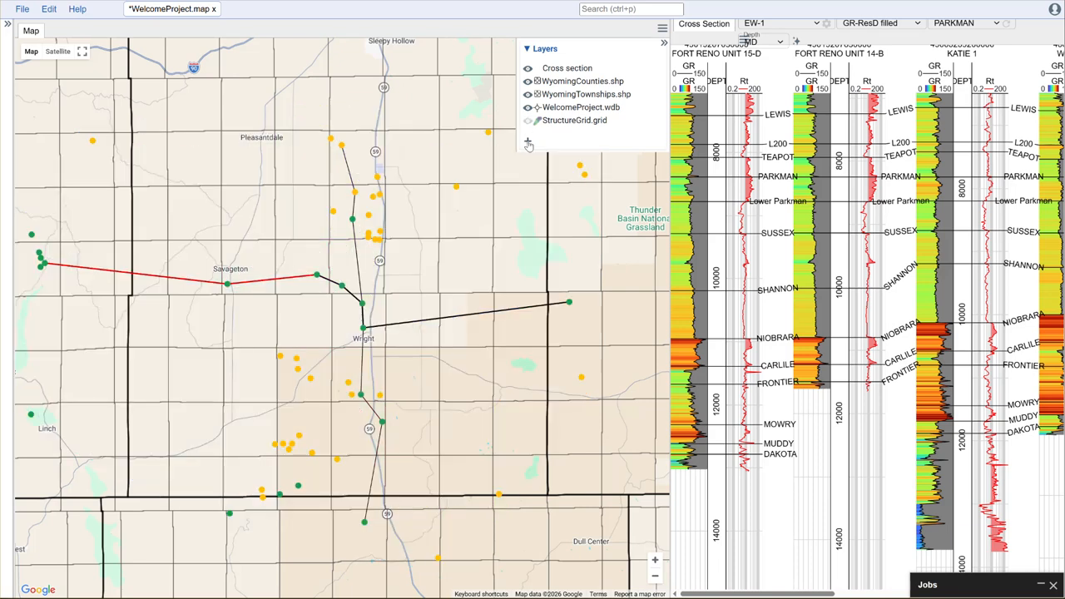
click(527, 140)
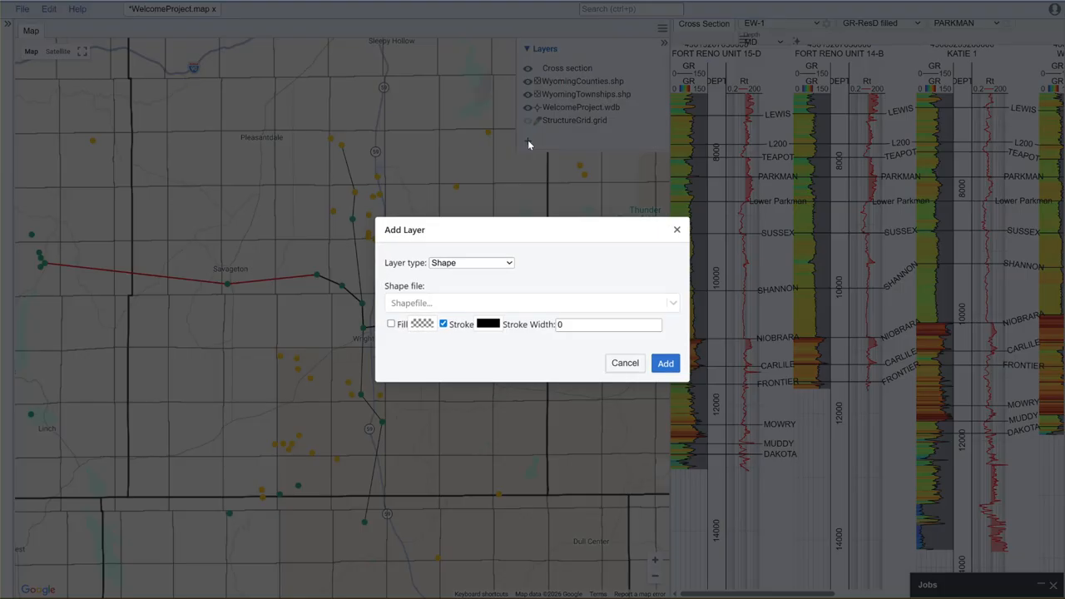
click(487, 264)
click(488, 305)
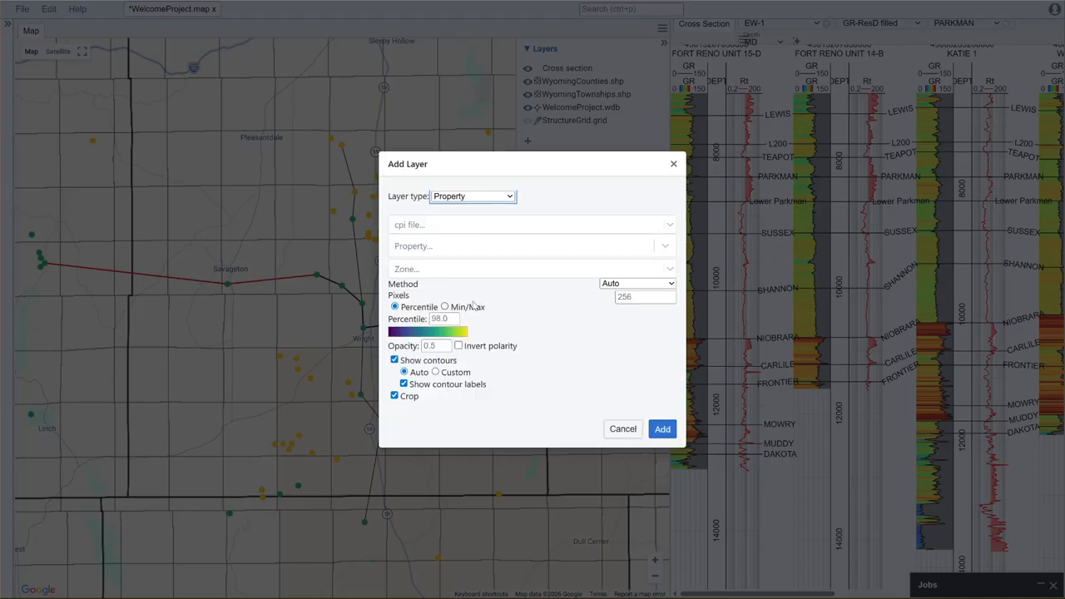
Step: Choose IsopachGrid.grid as the new layer's source file and NIOBRARA as its formation
click(456, 226)
click(456, 252)
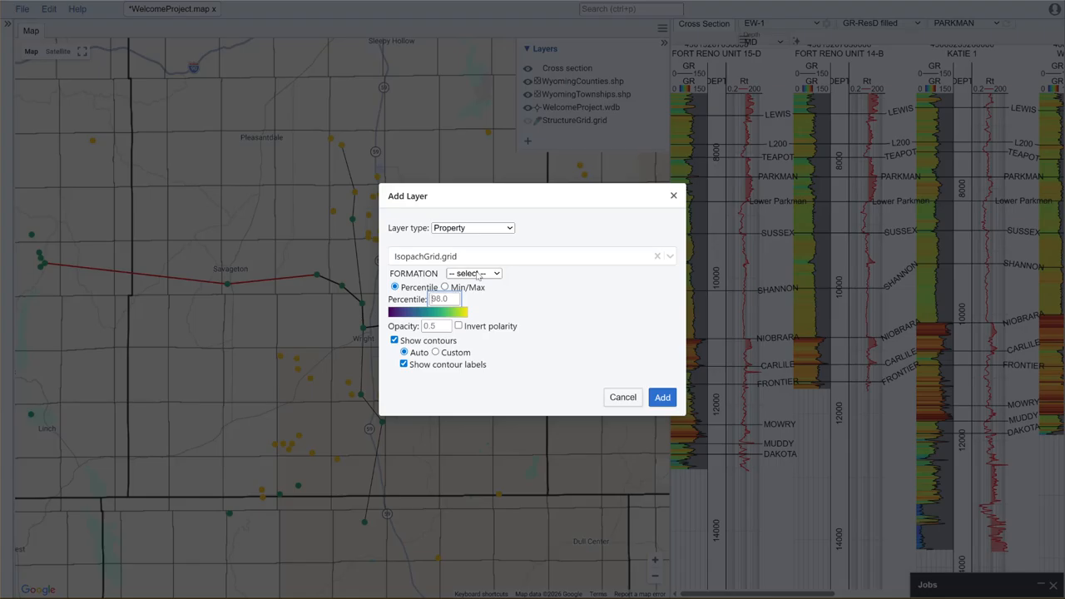
click(478, 274)
click(471, 225)
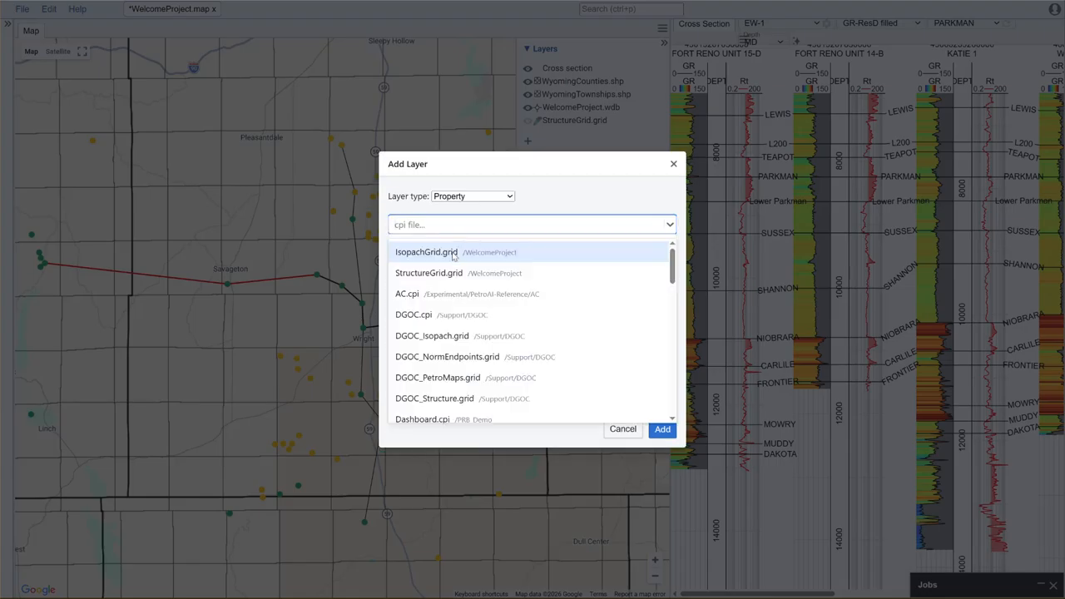
click(455, 253)
click(476, 273)
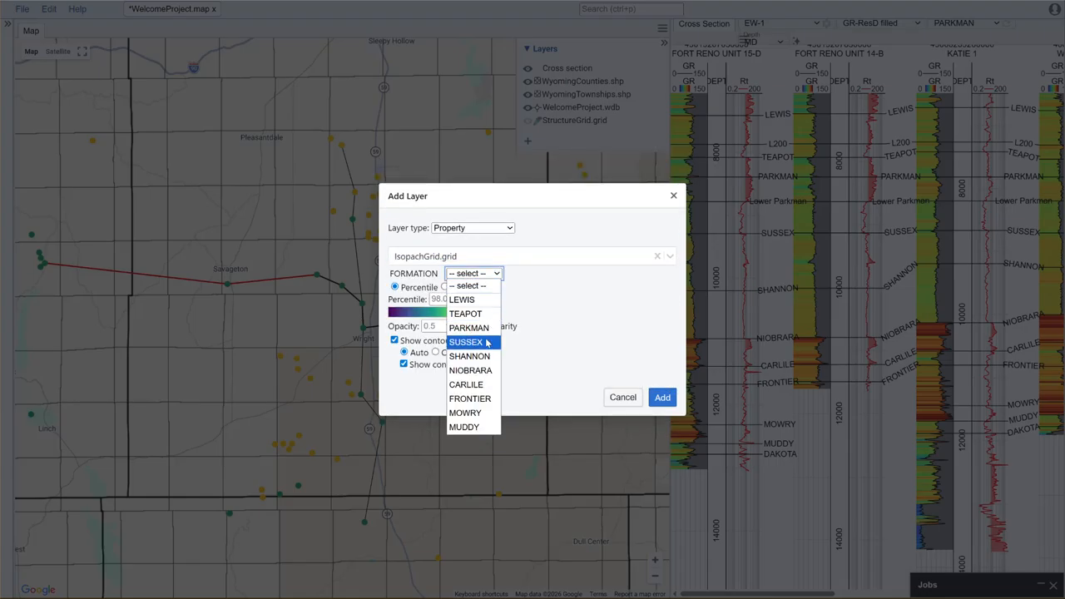
click(486, 370)
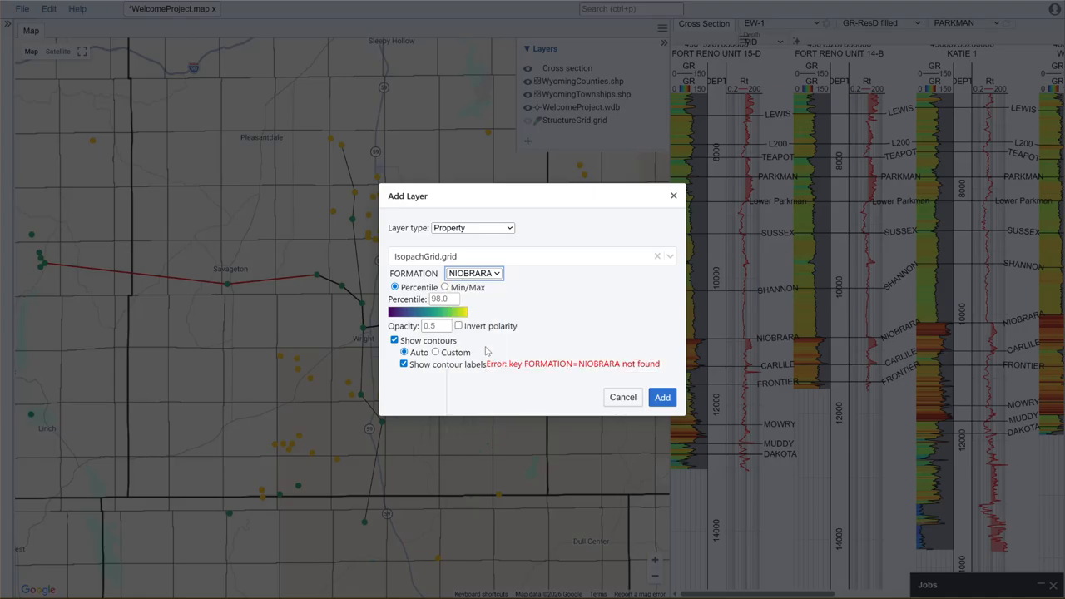
Step: Give the isopach layer the turbo colour map and add it to the map
click(454, 317)
click(533, 179)
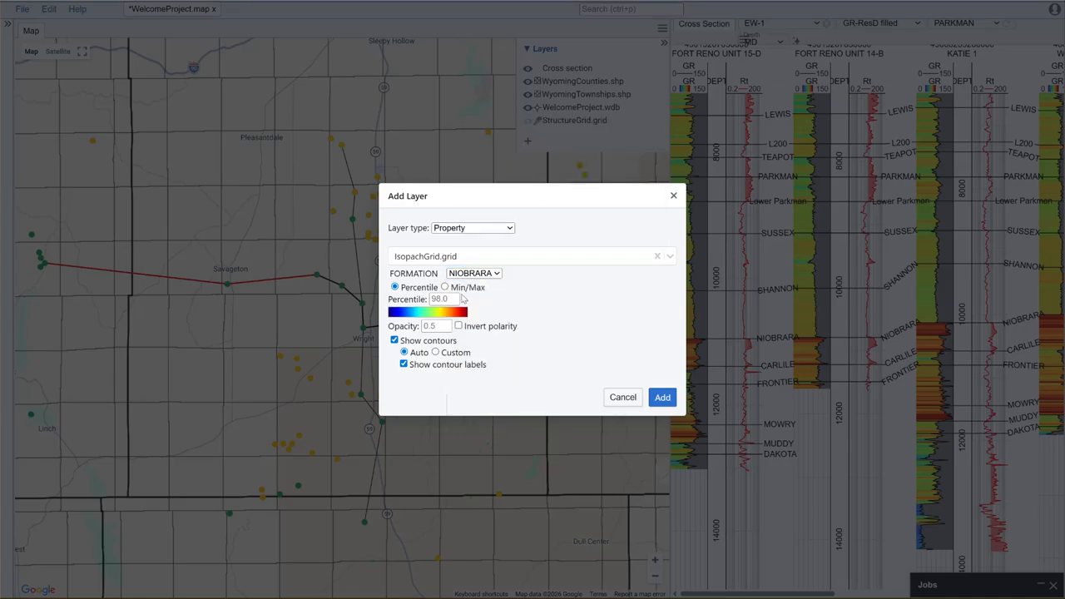
click(663, 397)
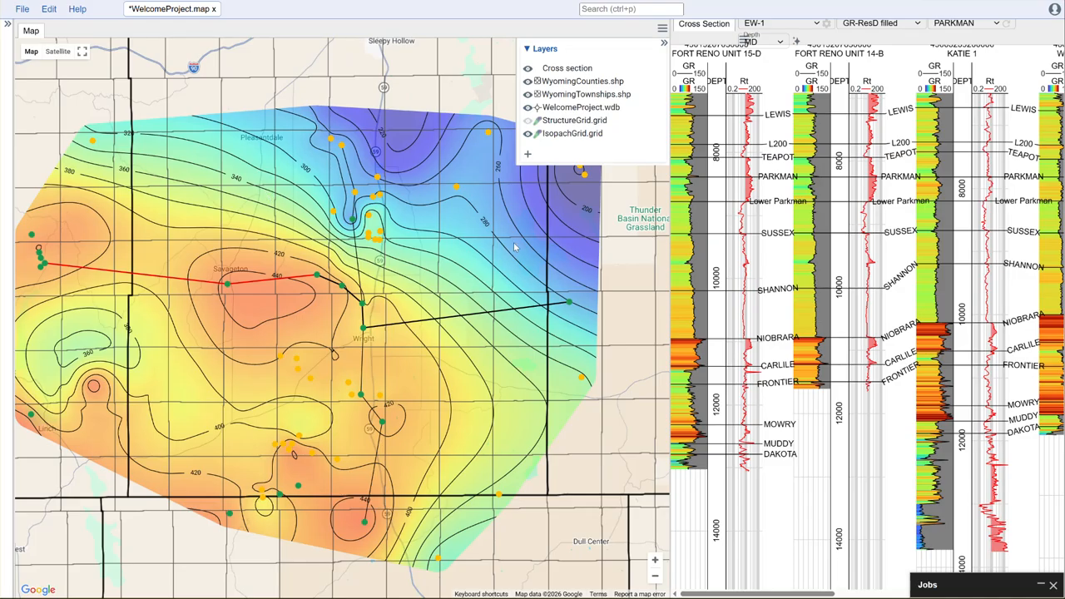
Step: Toggle the structure and isopach grid layers on and off to compare them
click(528, 134)
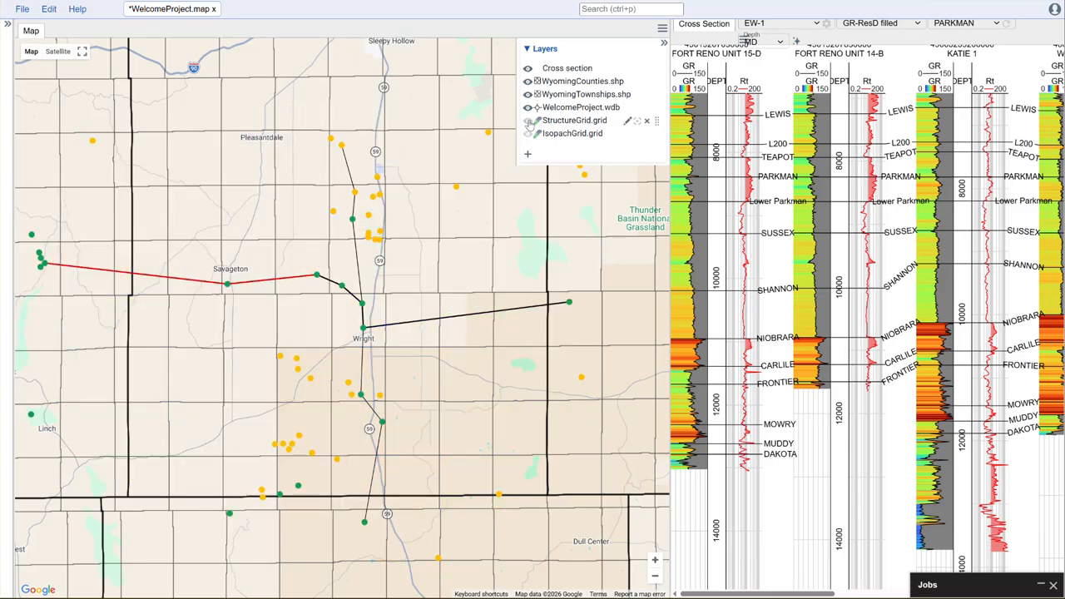
click(527, 120)
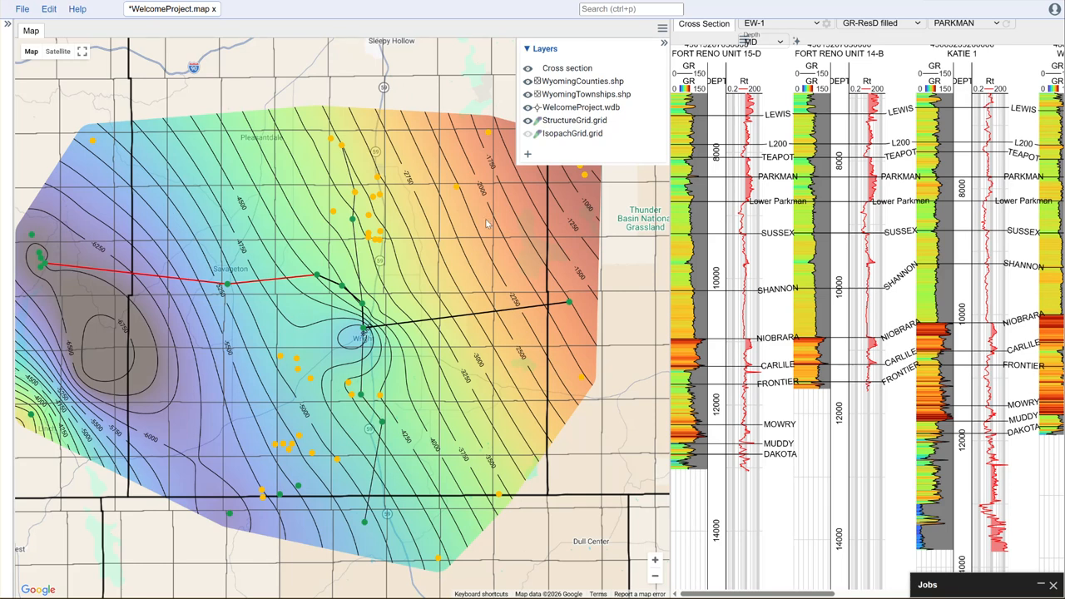
click(527, 121)
click(528, 134)
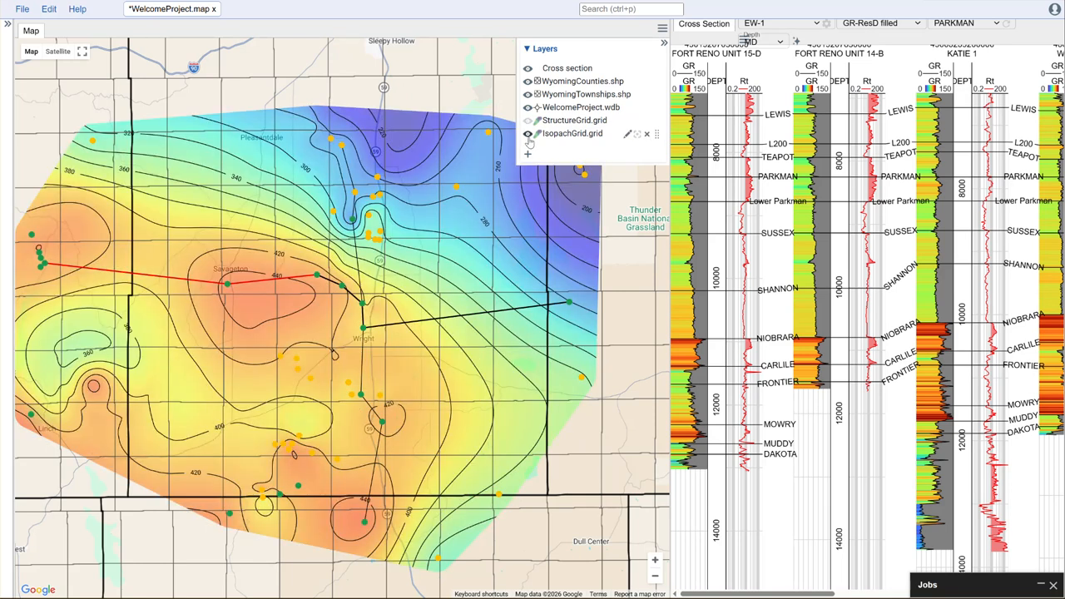
click(527, 134)
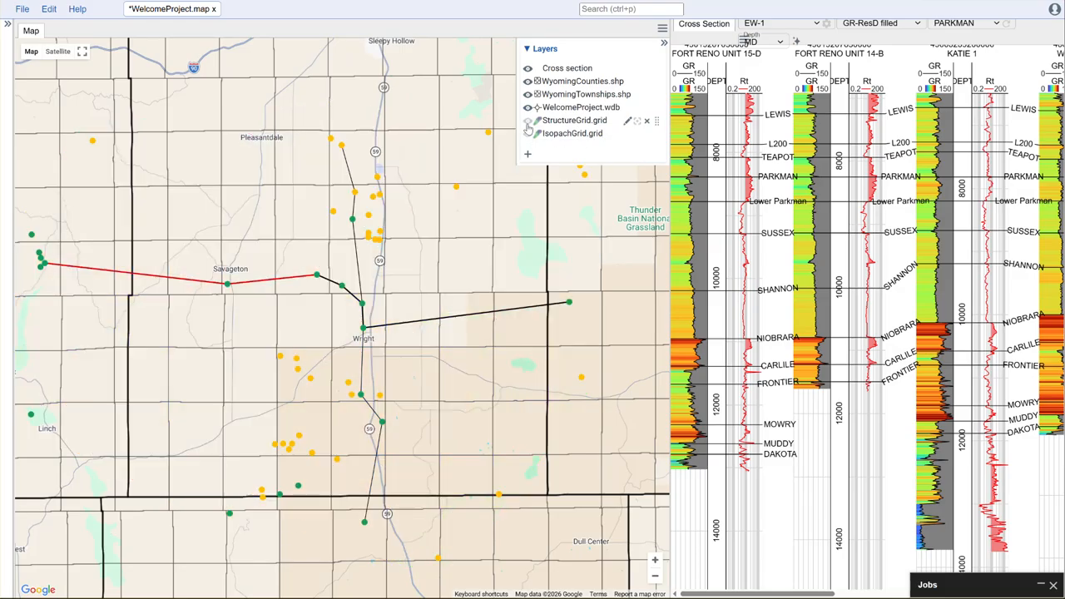
click(527, 120)
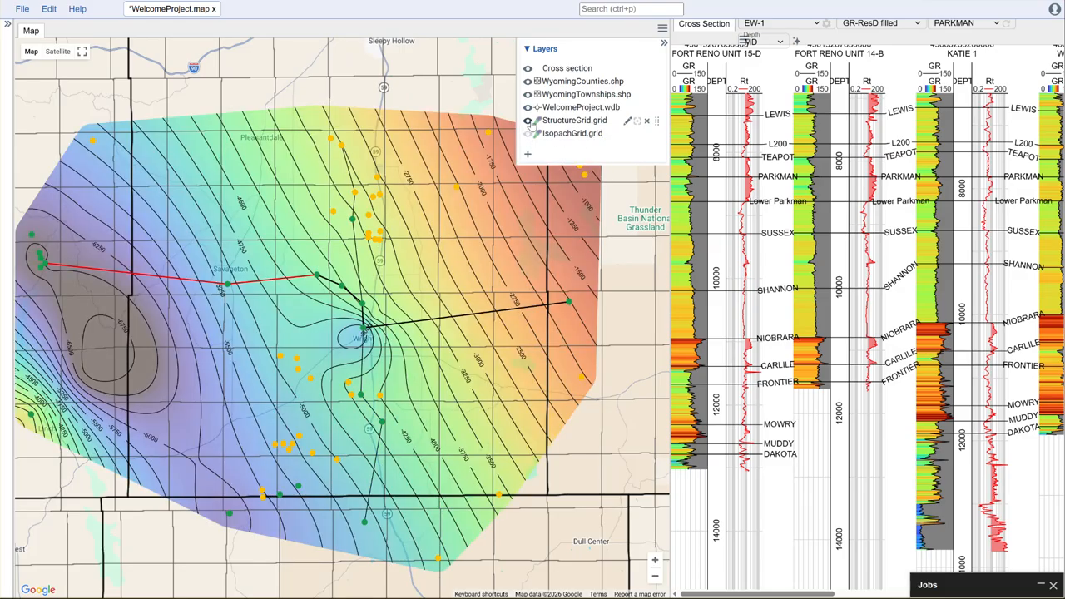
Step: Set the StructureGrid.grid layer's opacity to 0
click(628, 122)
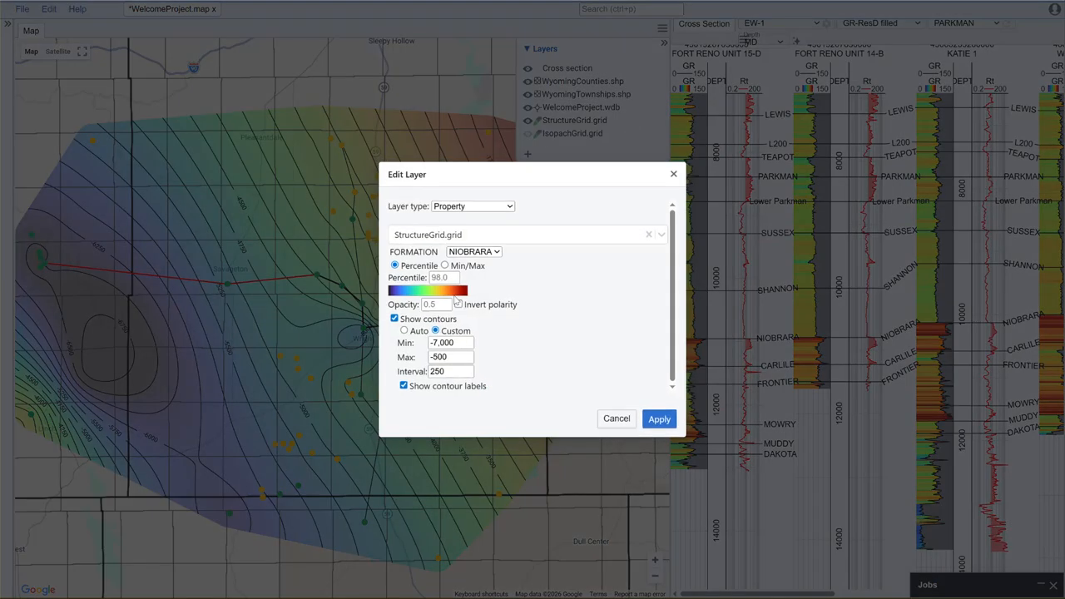
click(440, 305)
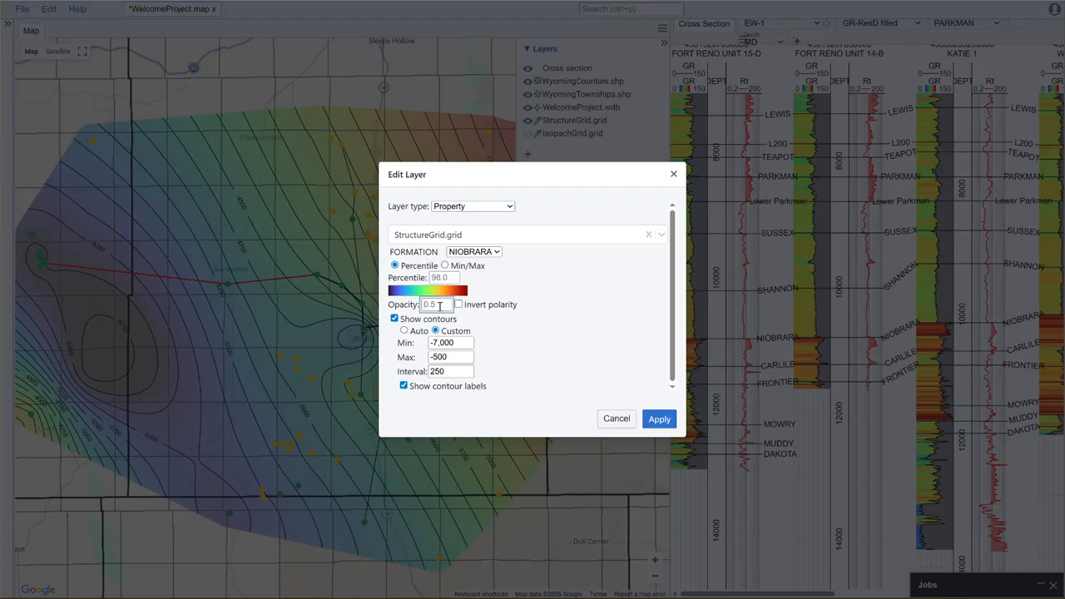
text(0)
click(660, 419)
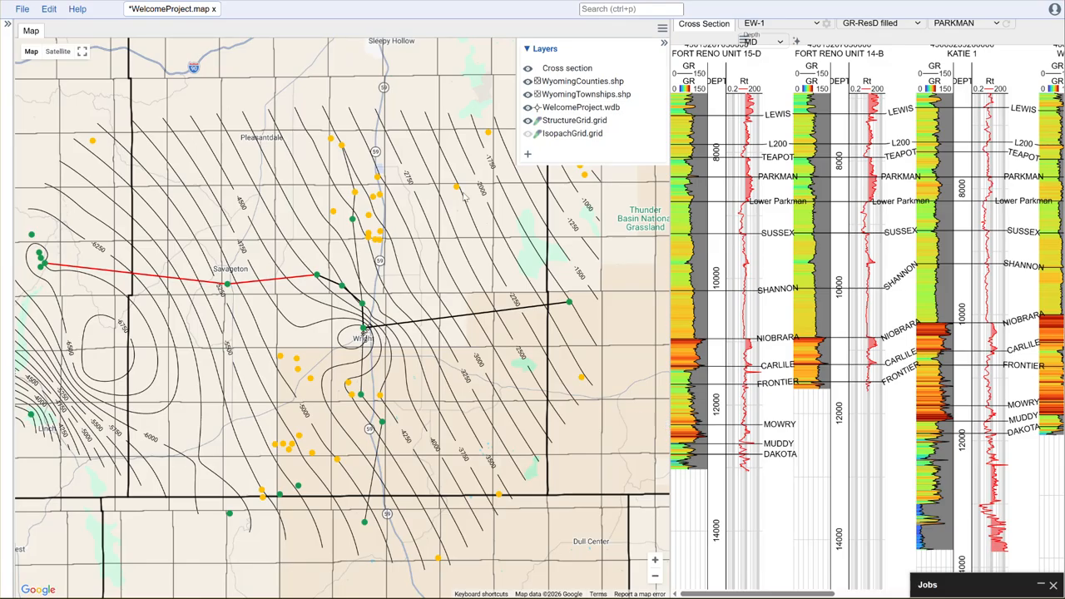
Step: Show the IsopachGrid.grid layer and turn off its contours
click(528, 134)
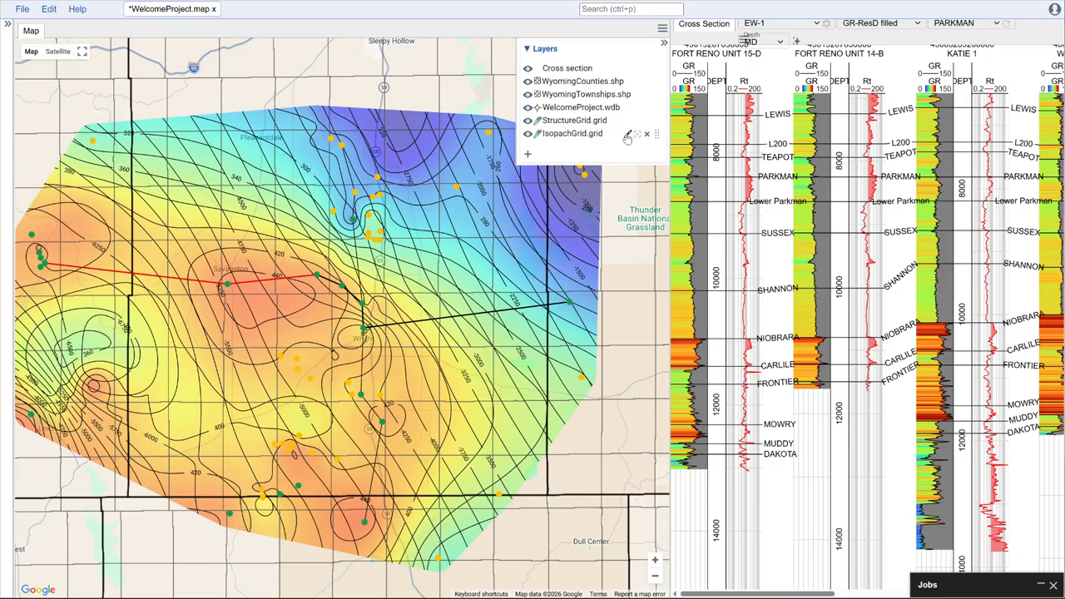
click(627, 135)
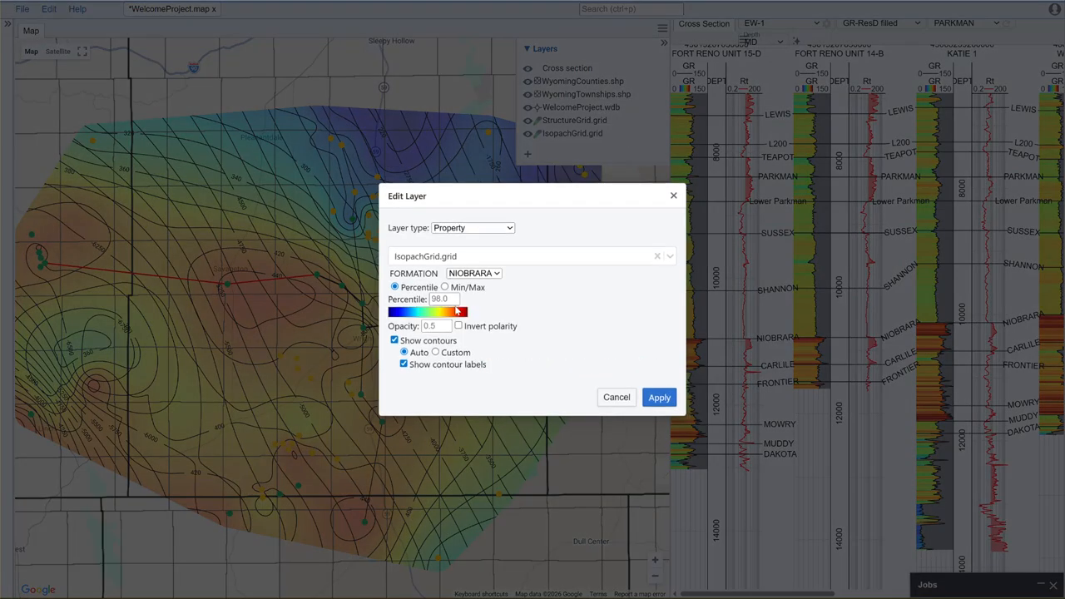
click(427, 340)
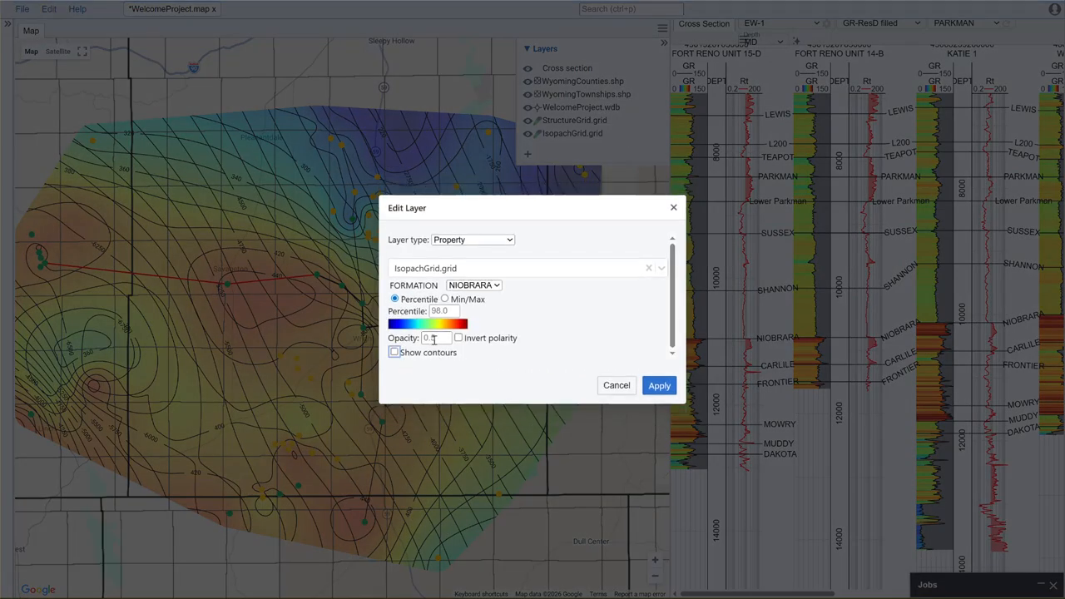
click(663, 393)
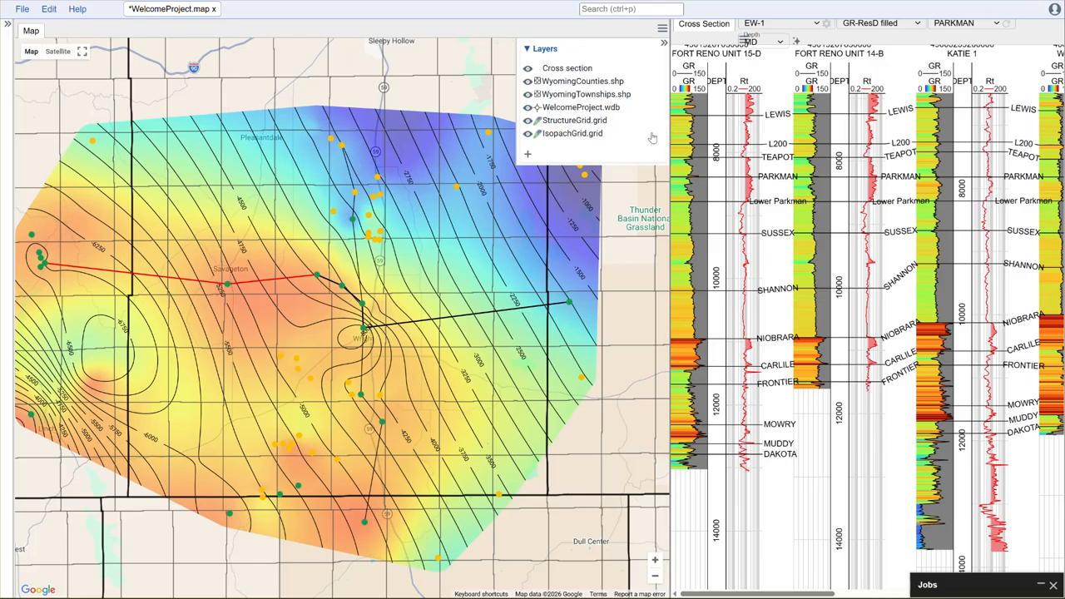
Step: Widen the cross-section pane and add a 3D View tab to it
drag(670, 140, 474, 140)
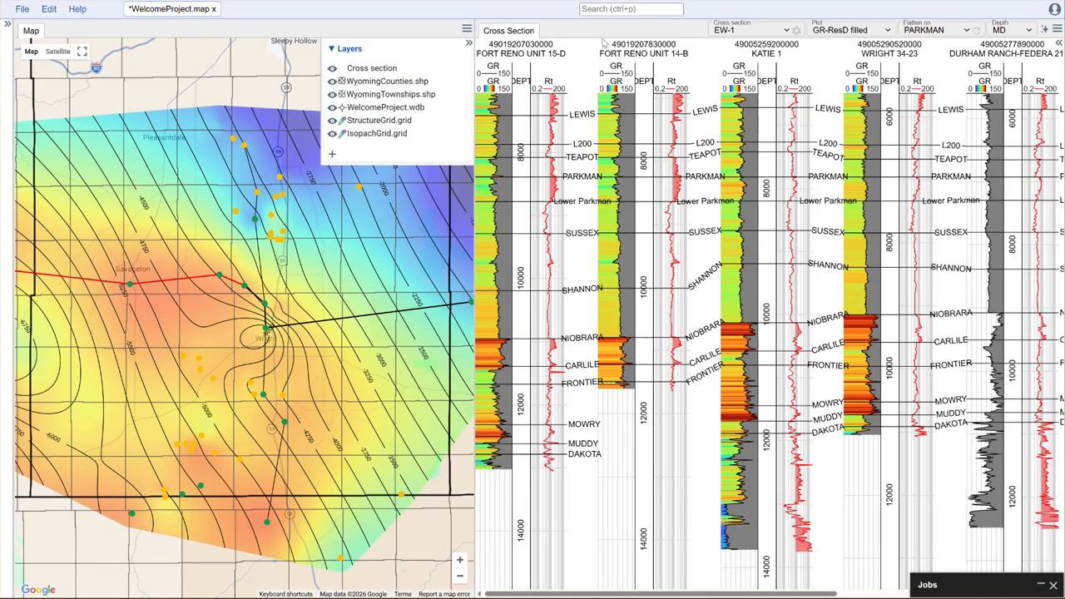
click(1058, 30)
mouse_move(990, 47)
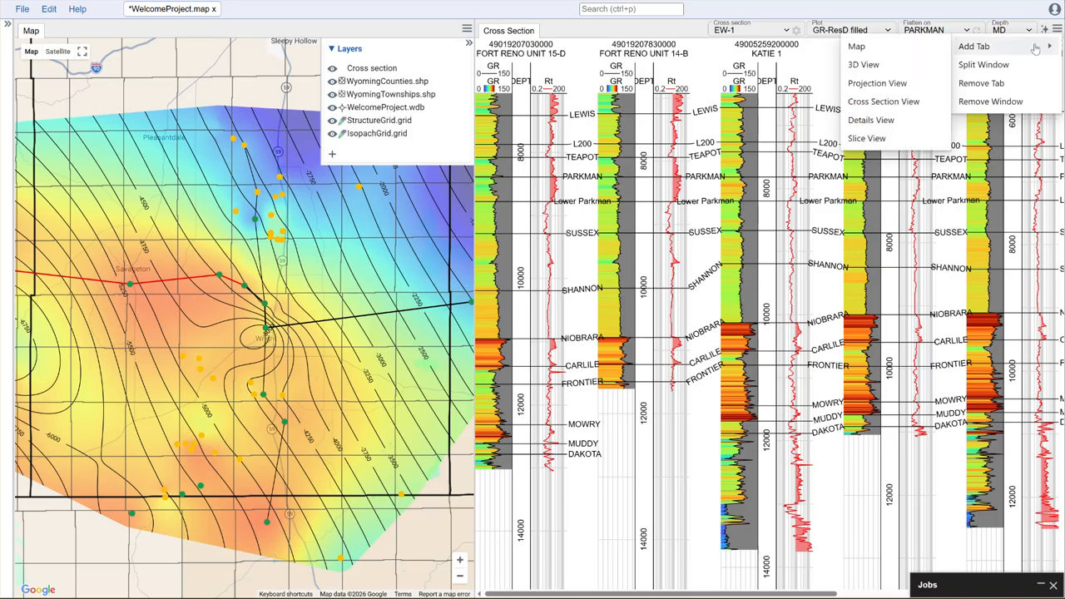
click(889, 71)
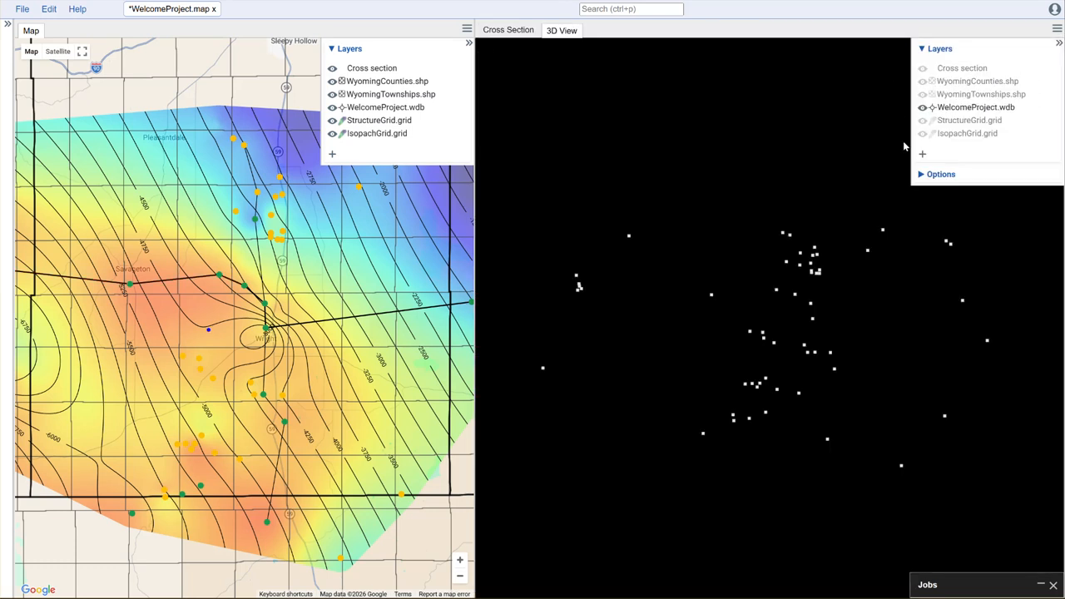
Step: Start adding a Structure layer to the 3D view using StructureGrid.grid, WelcomeProject.tops and WelcomeProject.wdb
drag(862, 400, 876, 331)
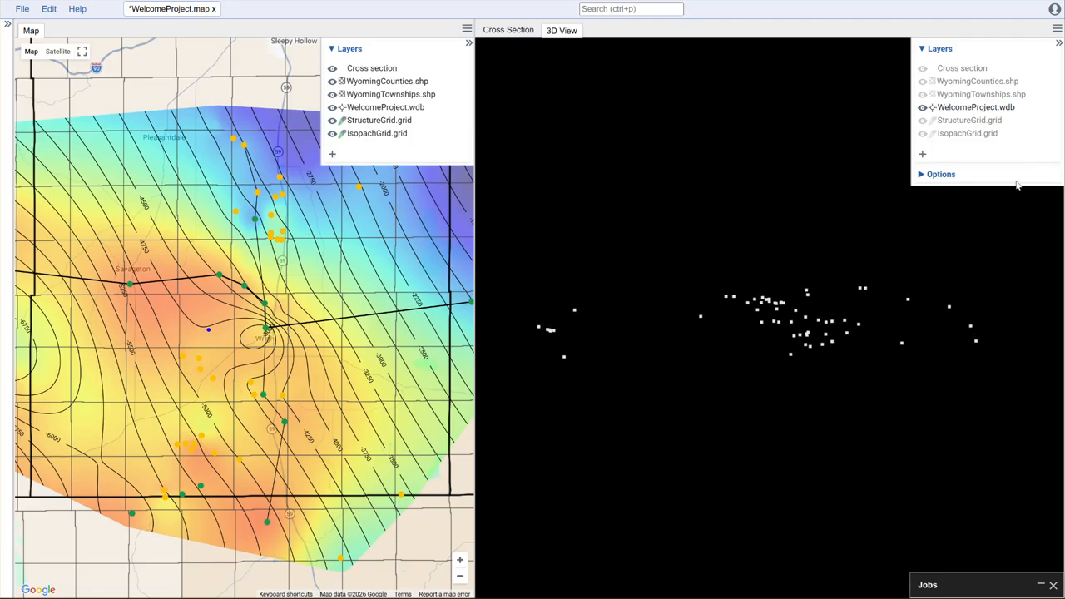
click(922, 155)
click(481, 148)
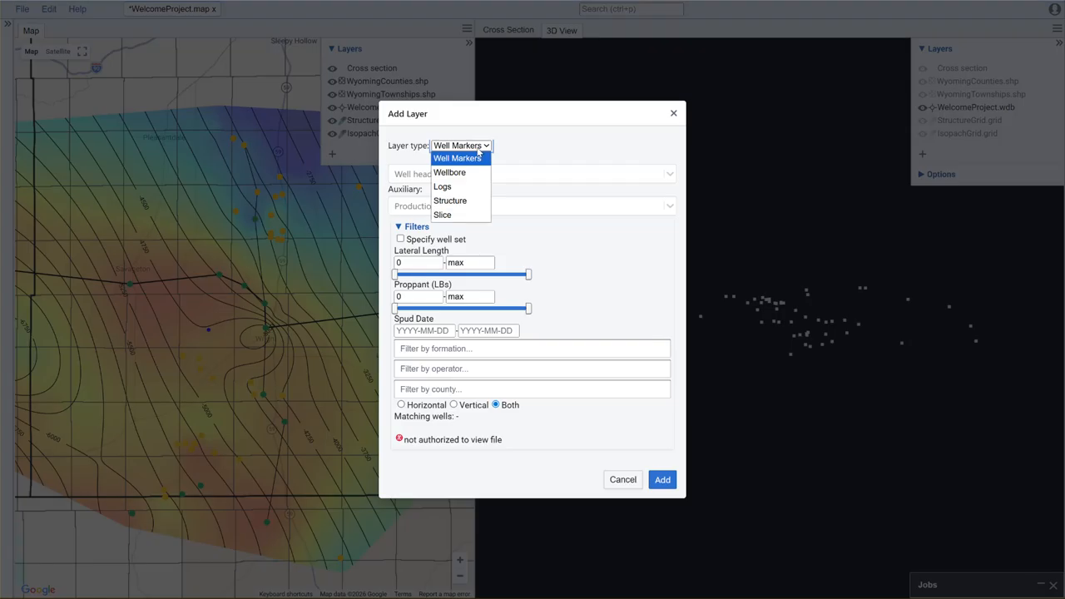
click(469, 202)
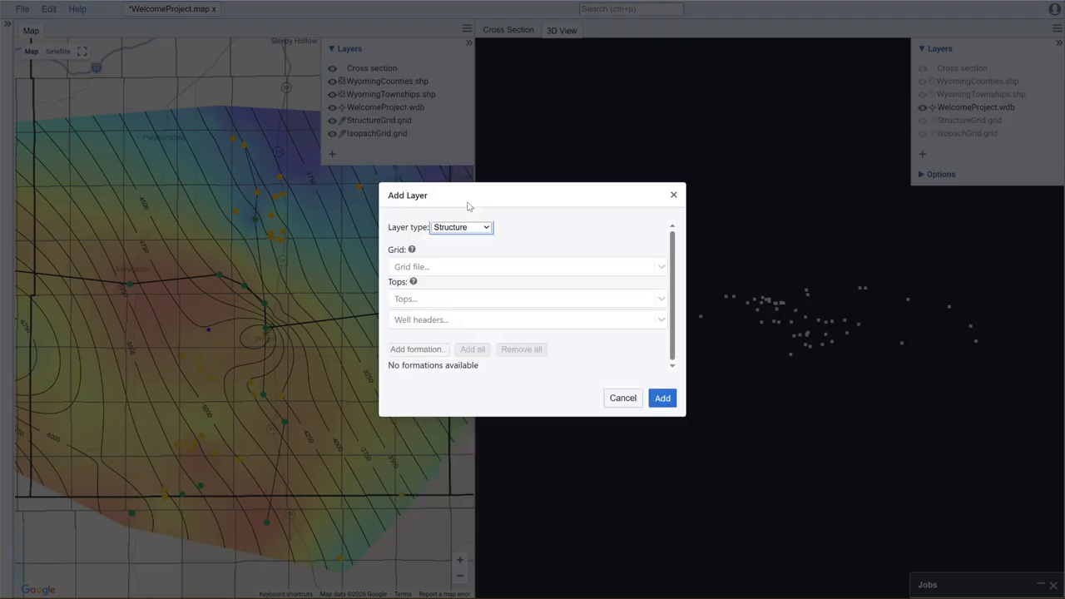
click(491, 268)
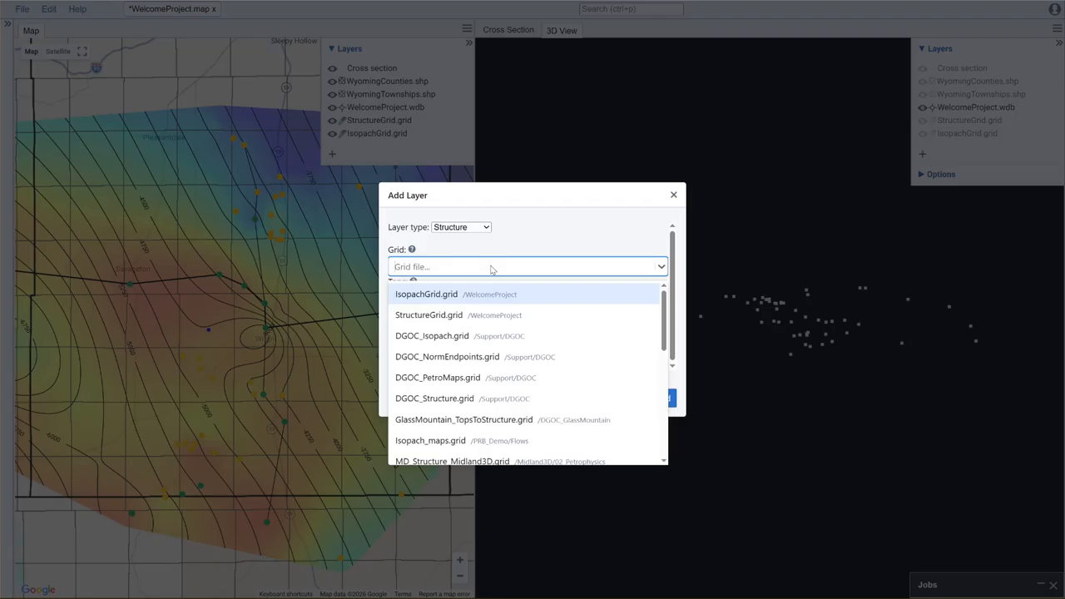
click(483, 315)
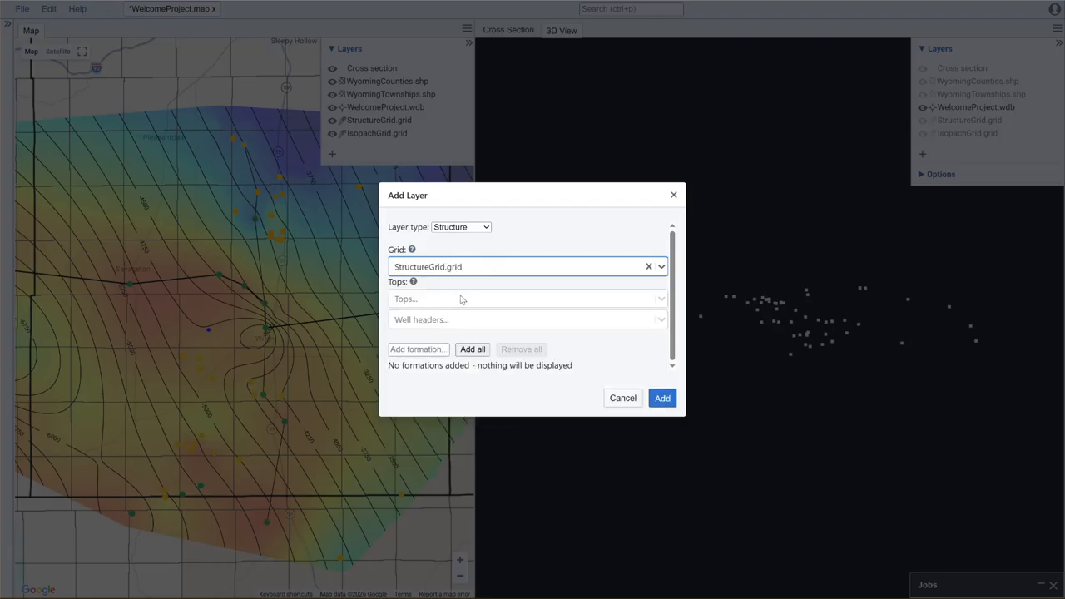
click(462, 300)
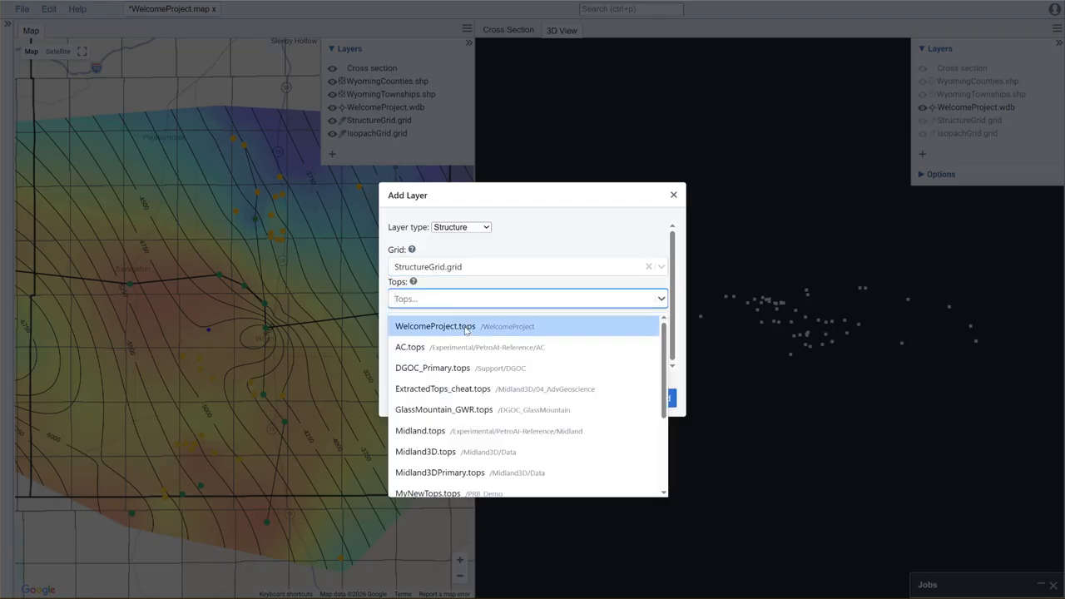
click(463, 327)
click(450, 320)
click(438, 358)
Step: Add the TEAPOT, SUSSEX, NIOBRARA and MOWRY formations to the structure layer
click(432, 350)
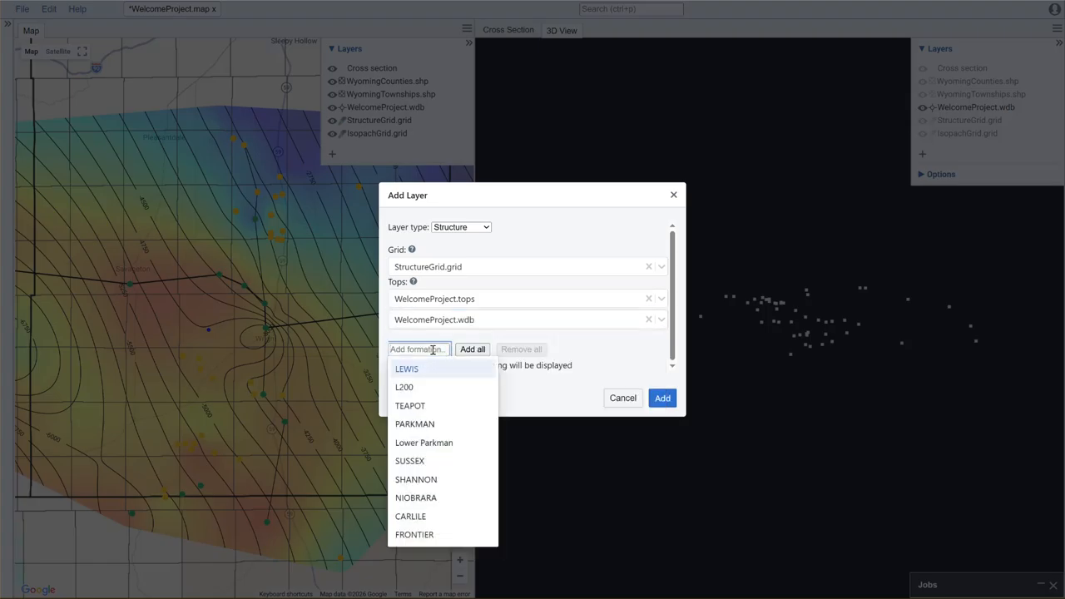
click(435, 405)
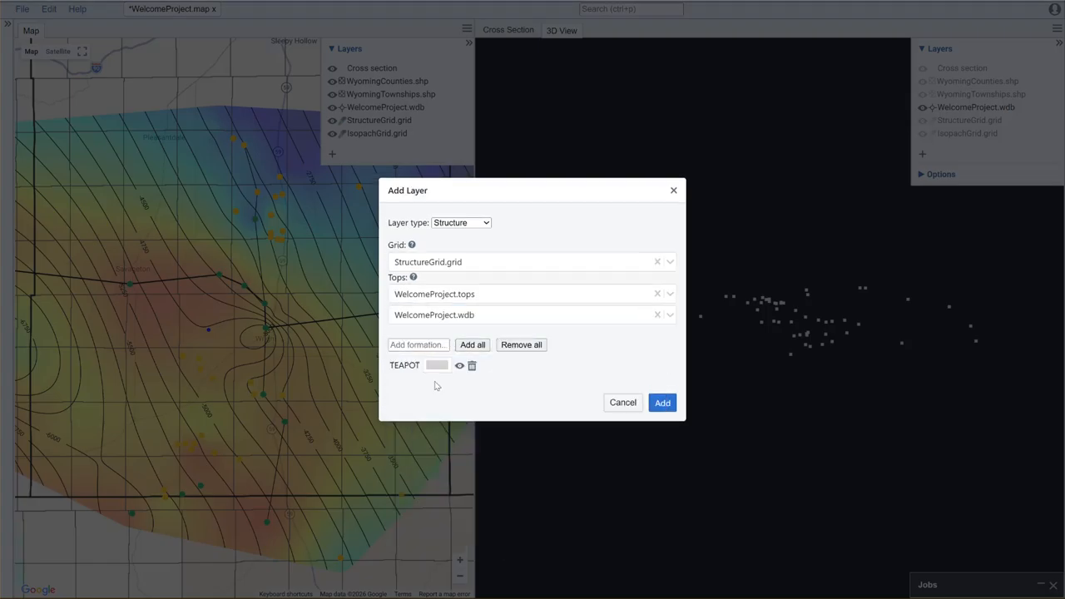
click(427, 345)
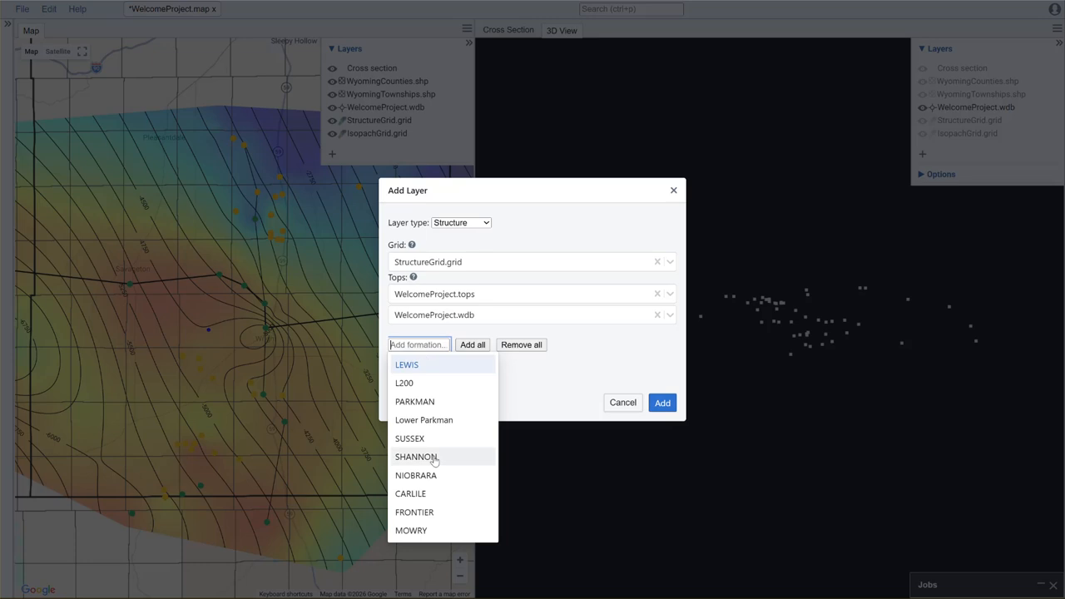
click(432, 438)
click(432, 337)
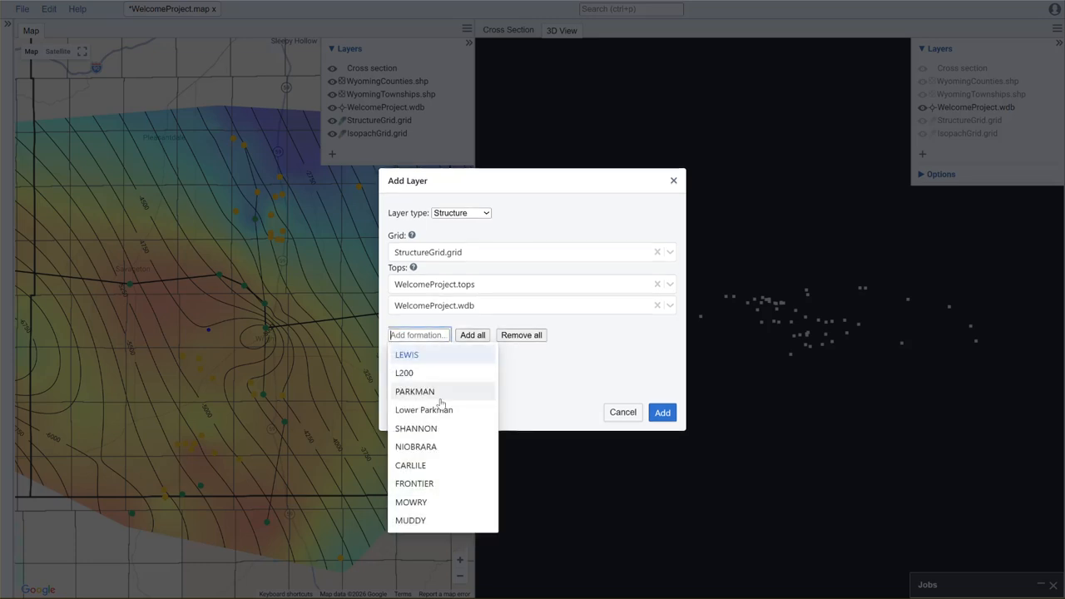
click(435, 457)
click(429, 325)
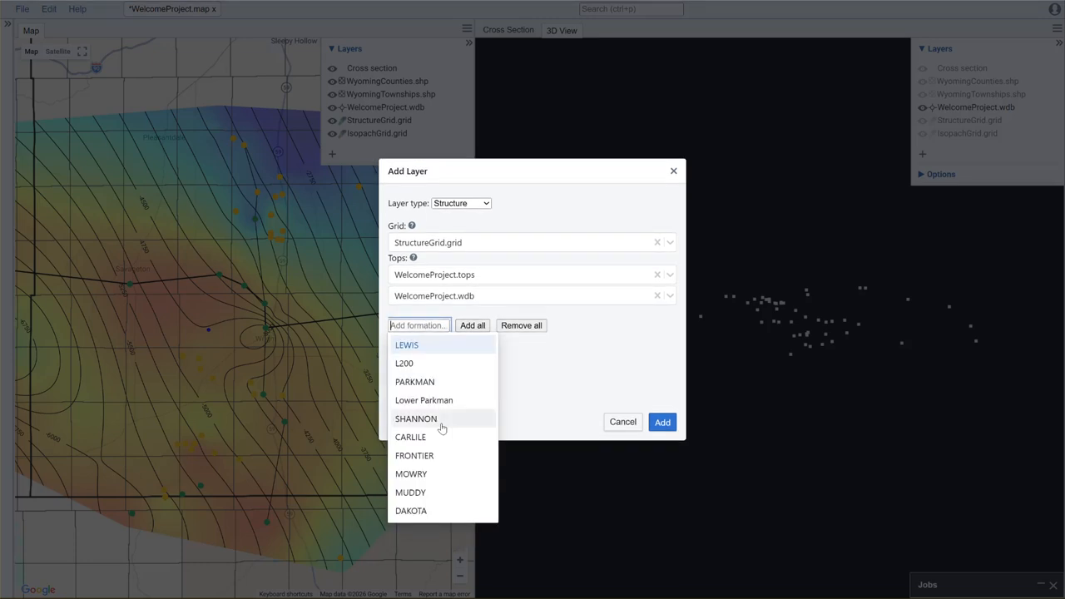
click(442, 475)
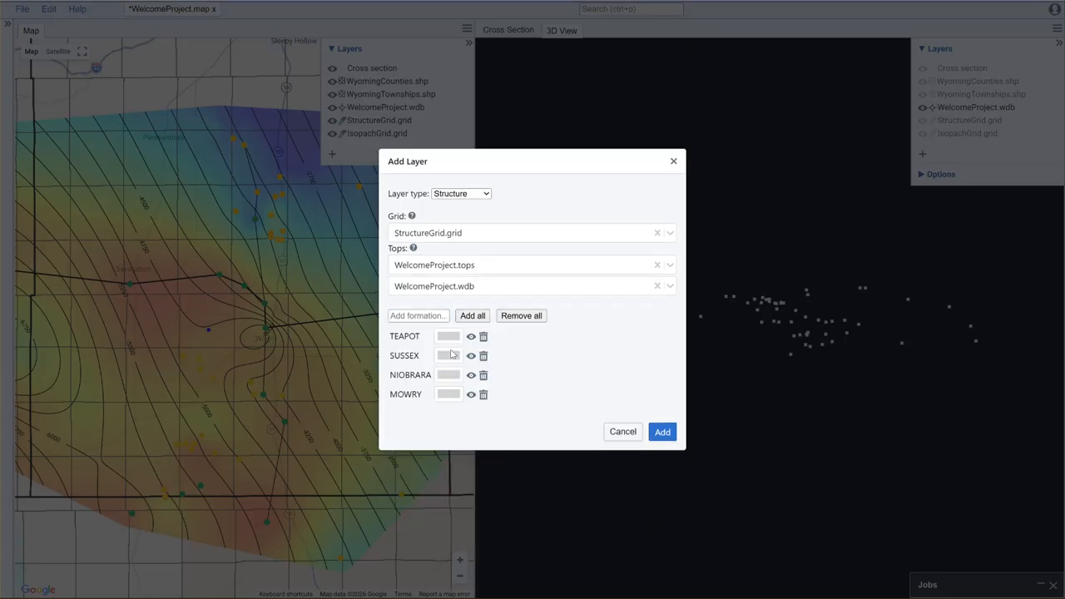
Step: Colour MOWRY dark green, NIOBRARA green, TEAPOT red and SUSSEX orange, then add the structure layer
click(454, 397)
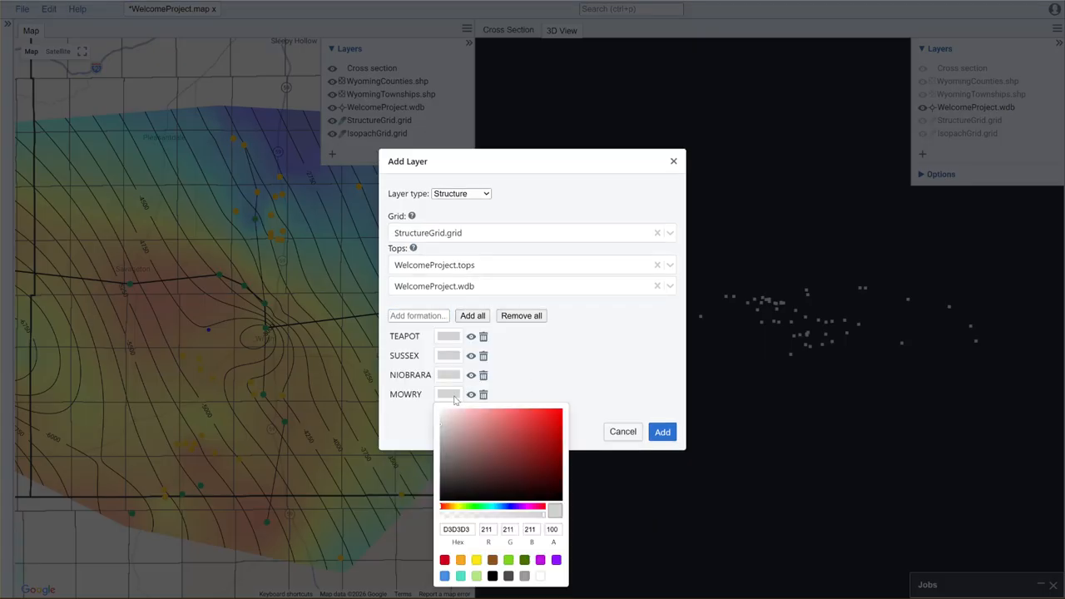
click(525, 561)
click(454, 376)
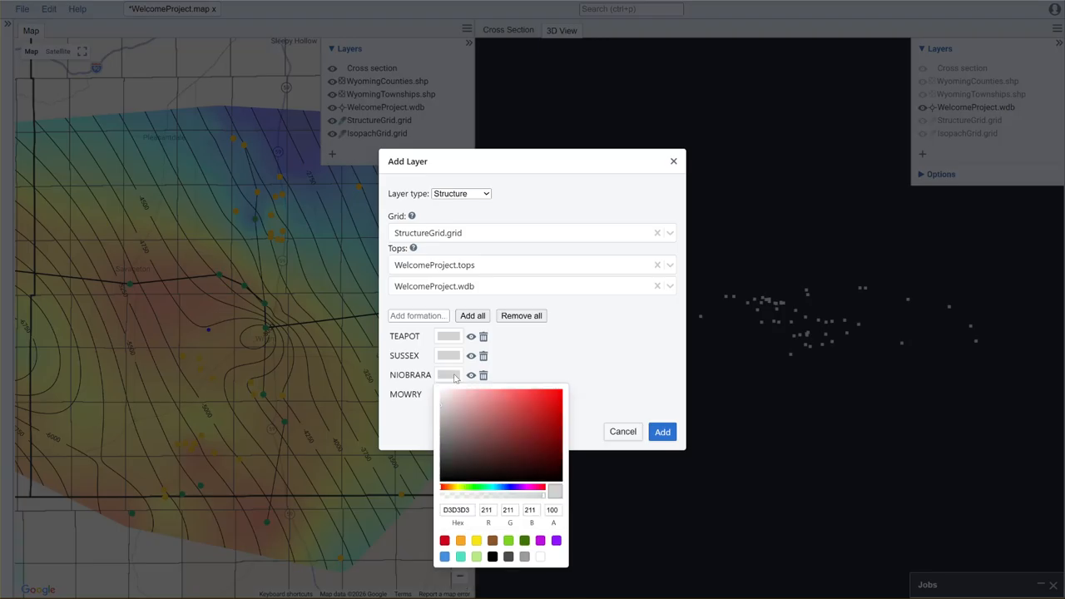
click(509, 541)
click(448, 338)
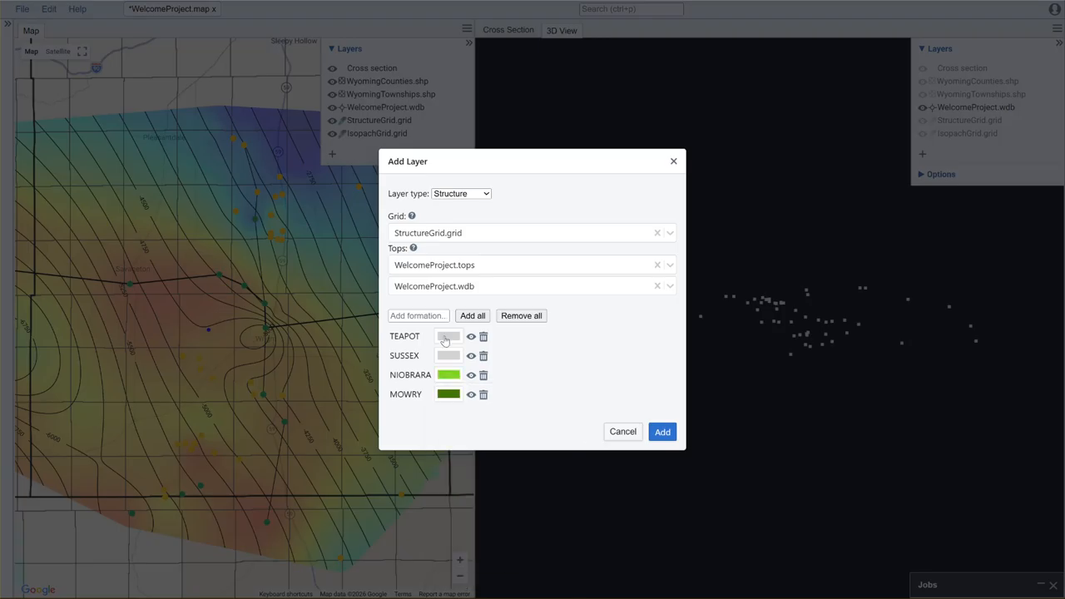
click(445, 502)
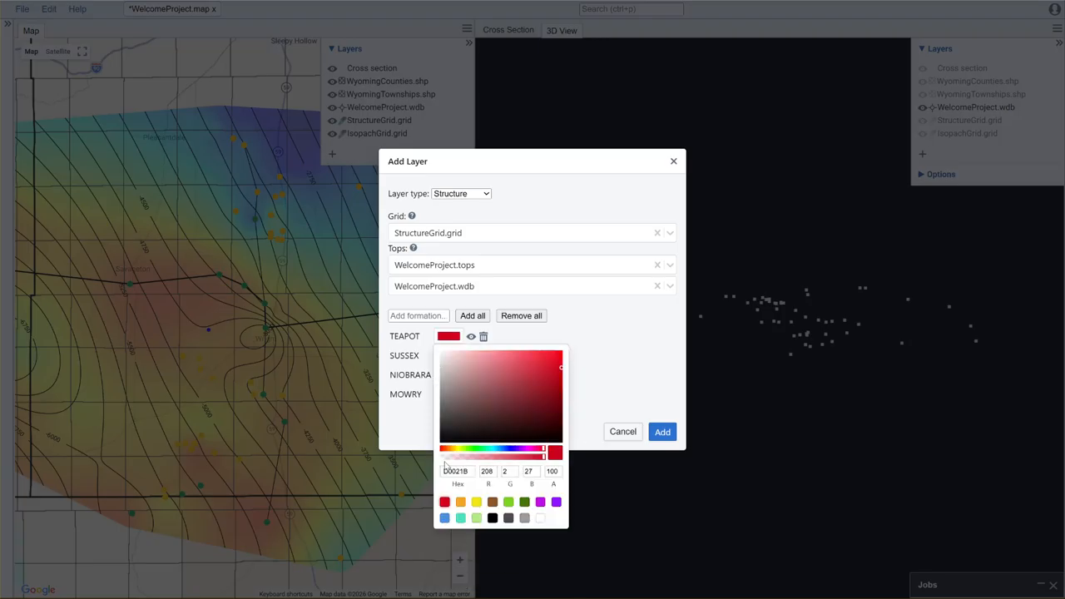
click(545, 339)
click(449, 357)
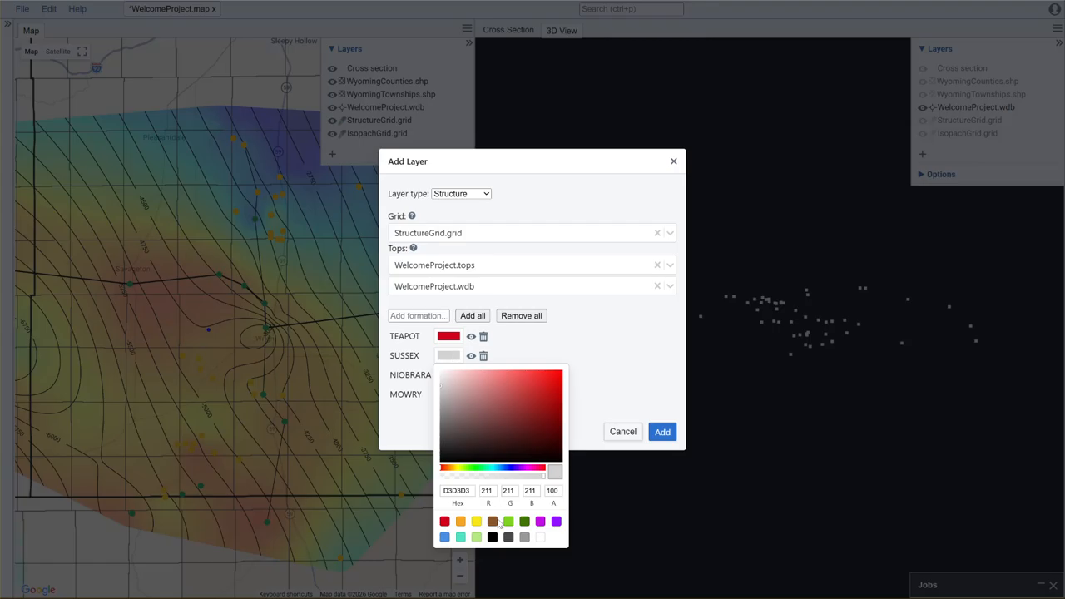
click(460, 522)
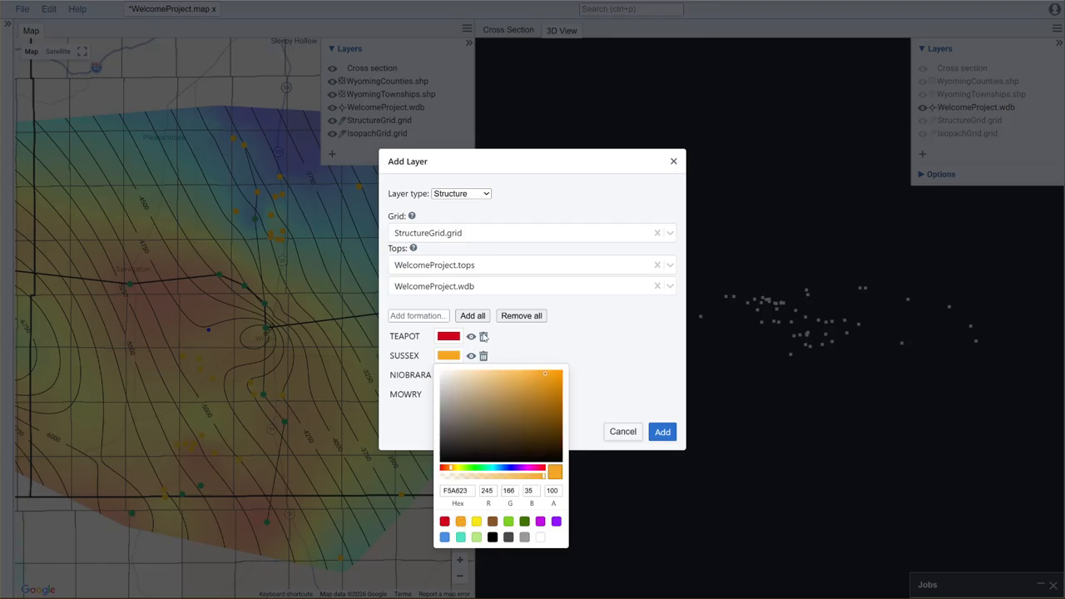
click(545, 350)
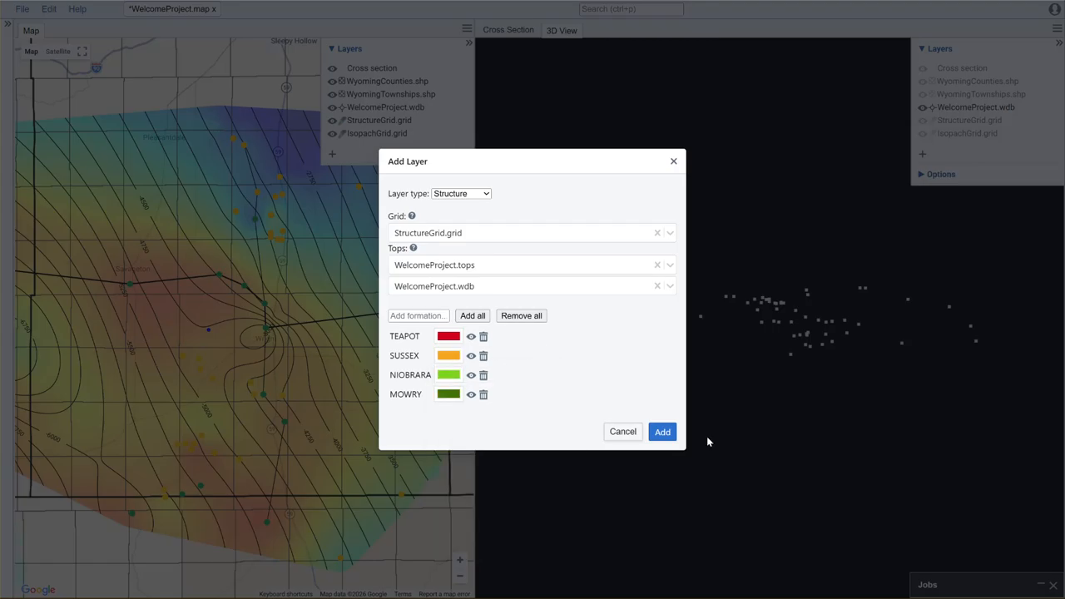
click(662, 433)
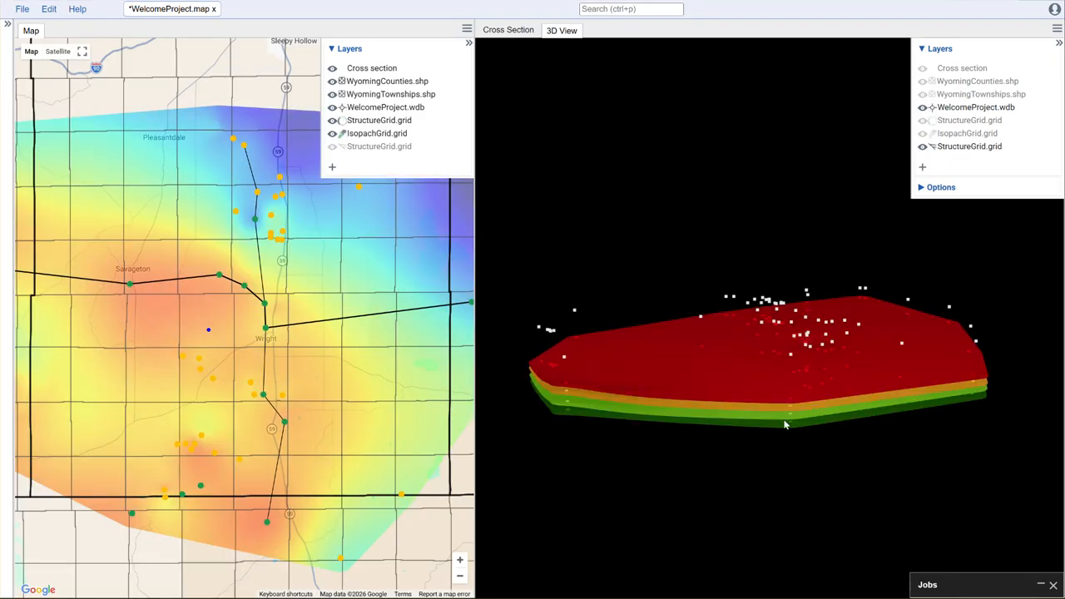
Step: Hide the WyomingCounties.shp and WyomingTownships.shp layers on the map
drag(843, 456, 558, 450)
drag(942, 424, 935, 419)
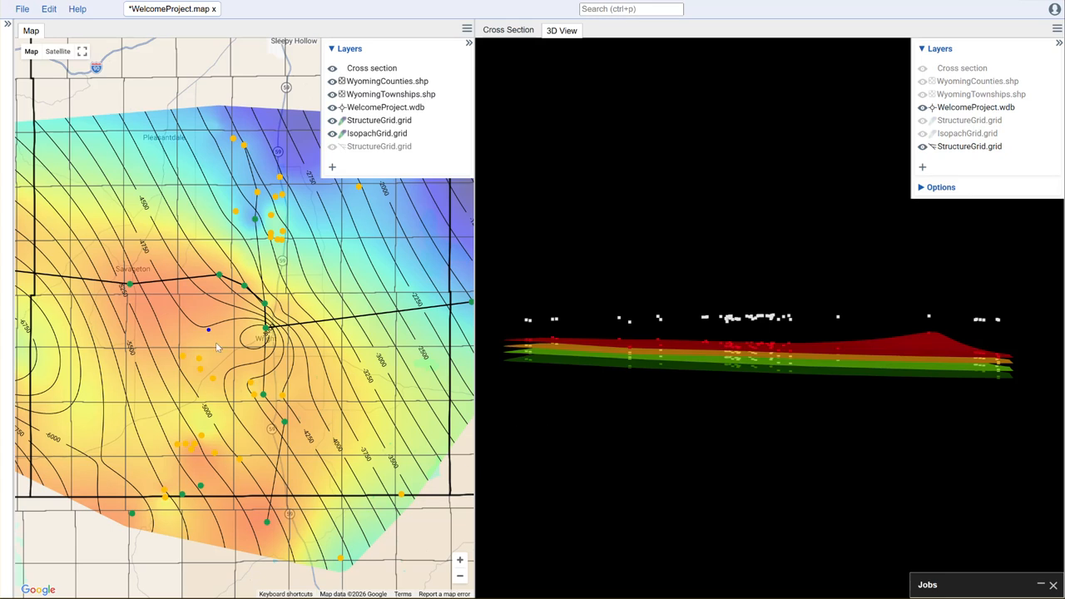
scroll(269, 377, down, 3)
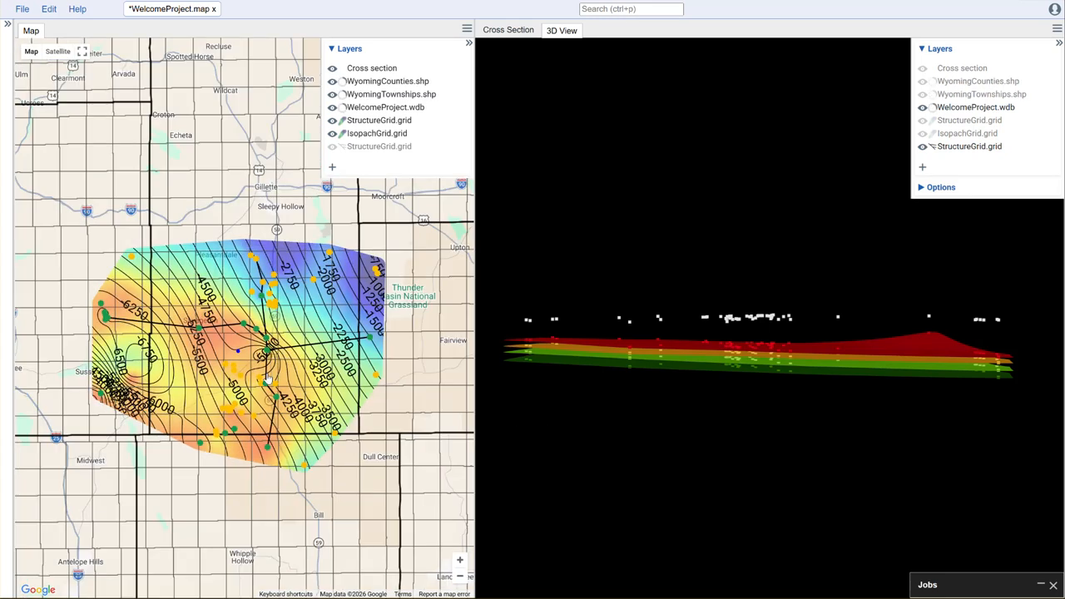
scroll(254, 374, down, 1)
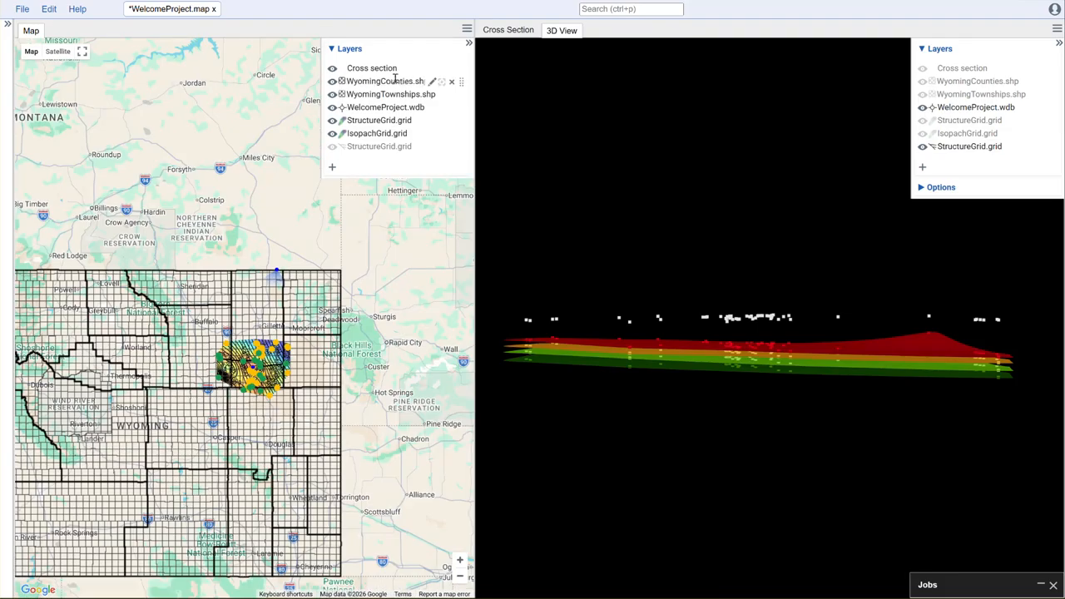
click(332, 82)
click(332, 94)
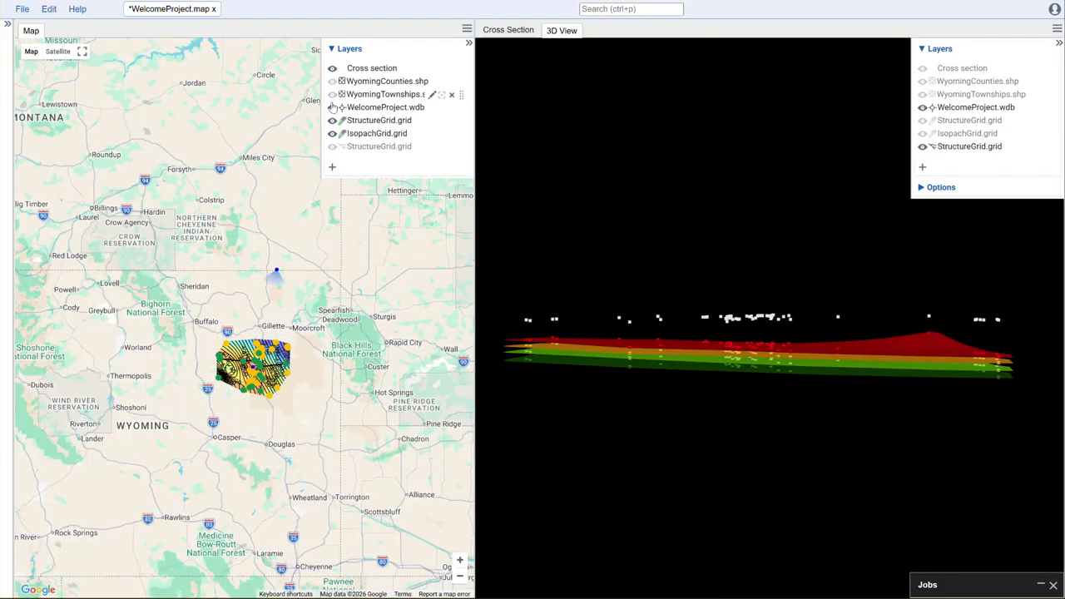
Step: Pan and zoom the map and orbit the 3D view to examine the stacked formation surfaces
mouse_move(260, 367)
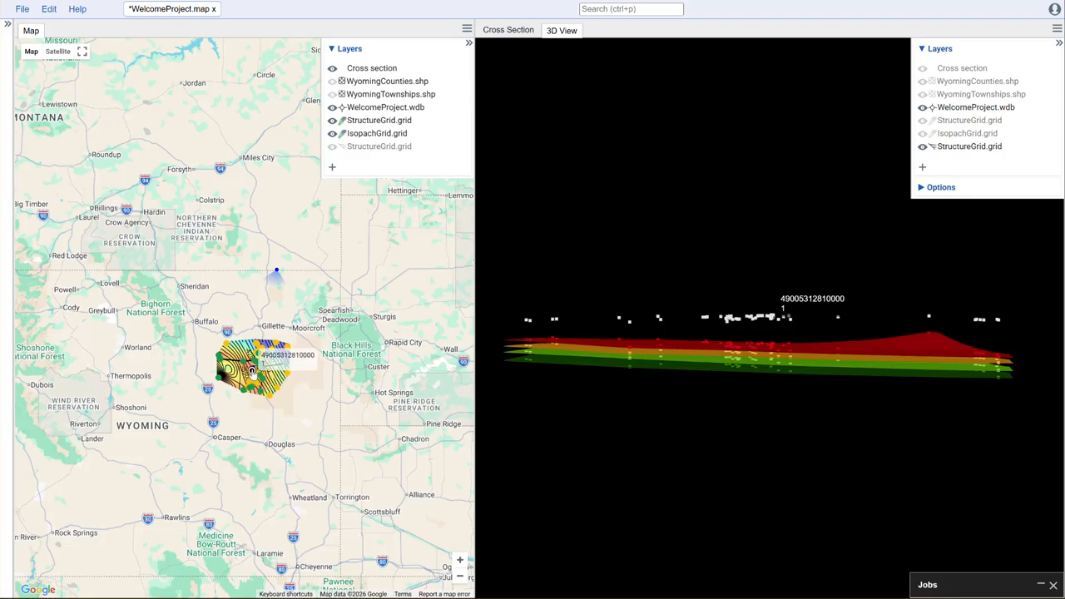
scroll(317, 348, up, 3)
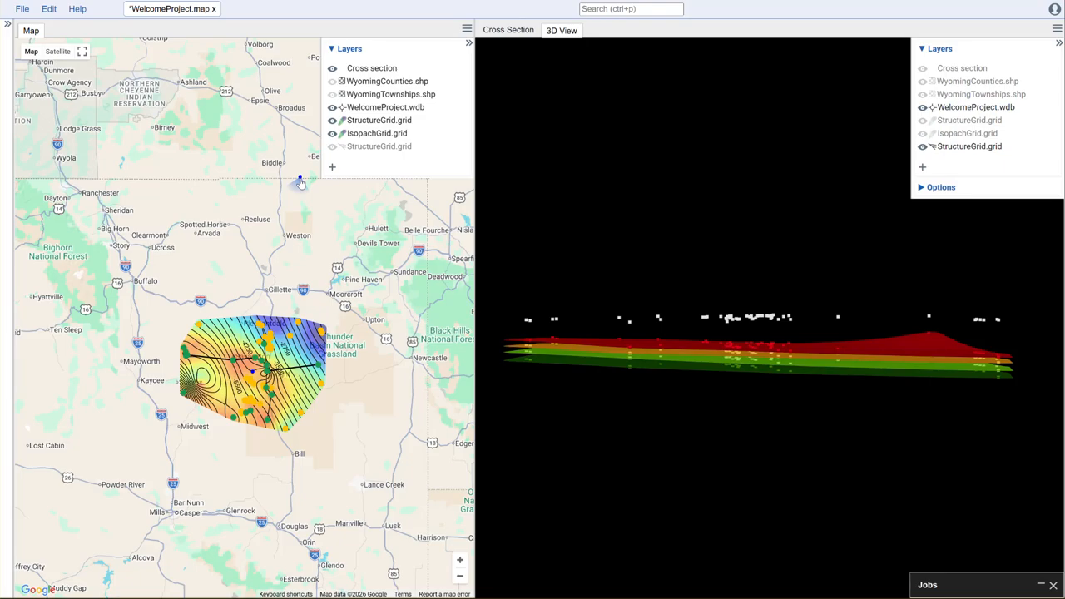
mouse_move(301, 182)
mouse_down()
mouse_move(223, 197)
mouse_move(141, 245)
mouse_move(82, 323)
mouse_move(65, 419)
mouse_move(100, 499)
mouse_move(192, 549)
mouse_move(295, 535)
mouse_move(360, 507)
mouse_move(395, 440)
mouse_move(402, 374)
mouse_move(379, 248)
mouse_move(283, 213)
mouse_up()
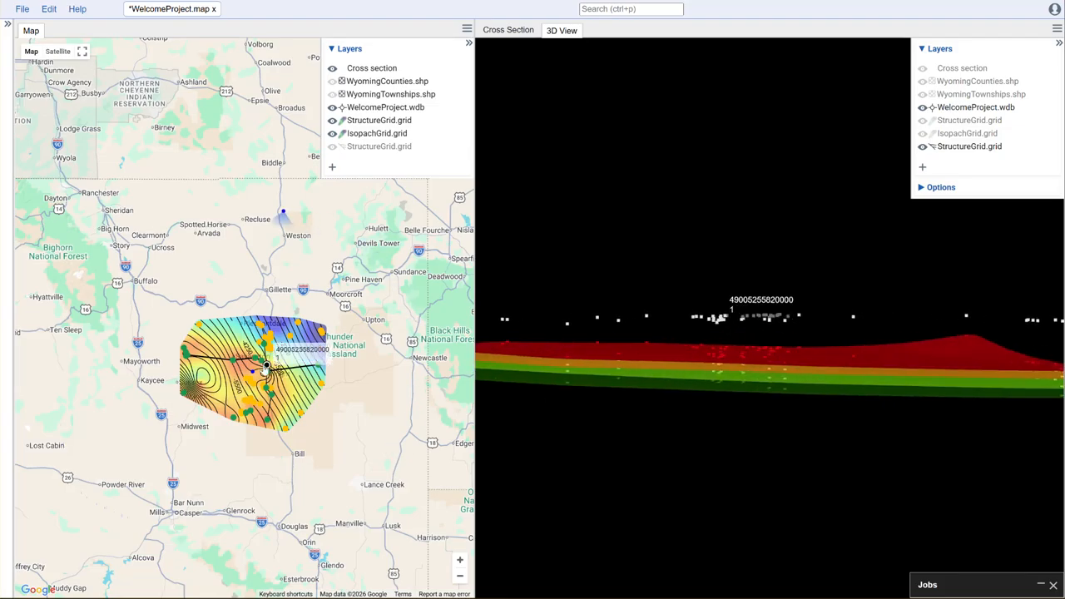
scroll(255, 372, up, 3)
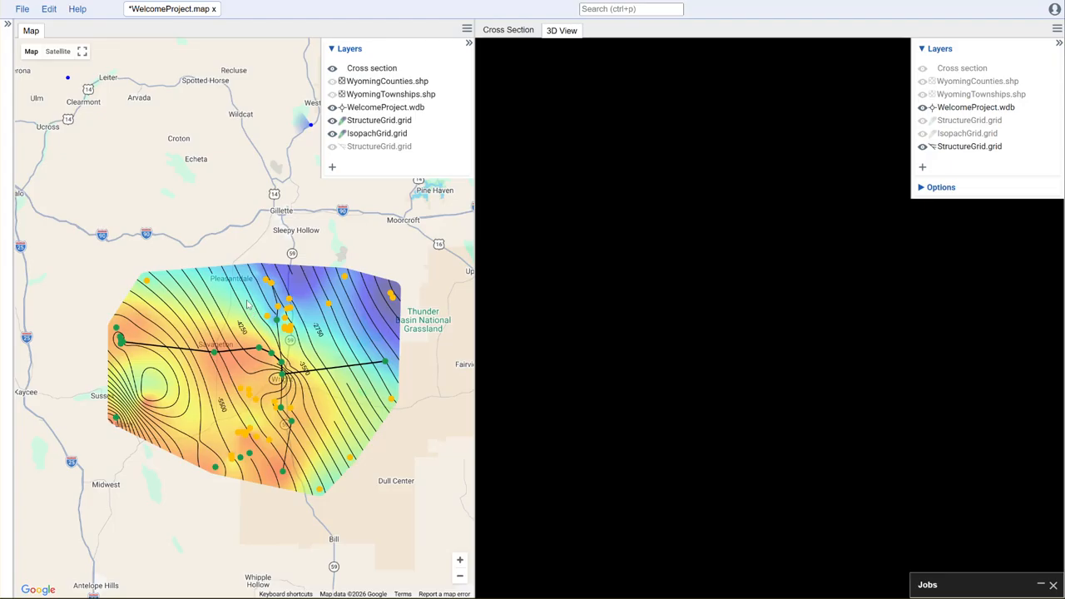
scroll(238, 298, down, 2)
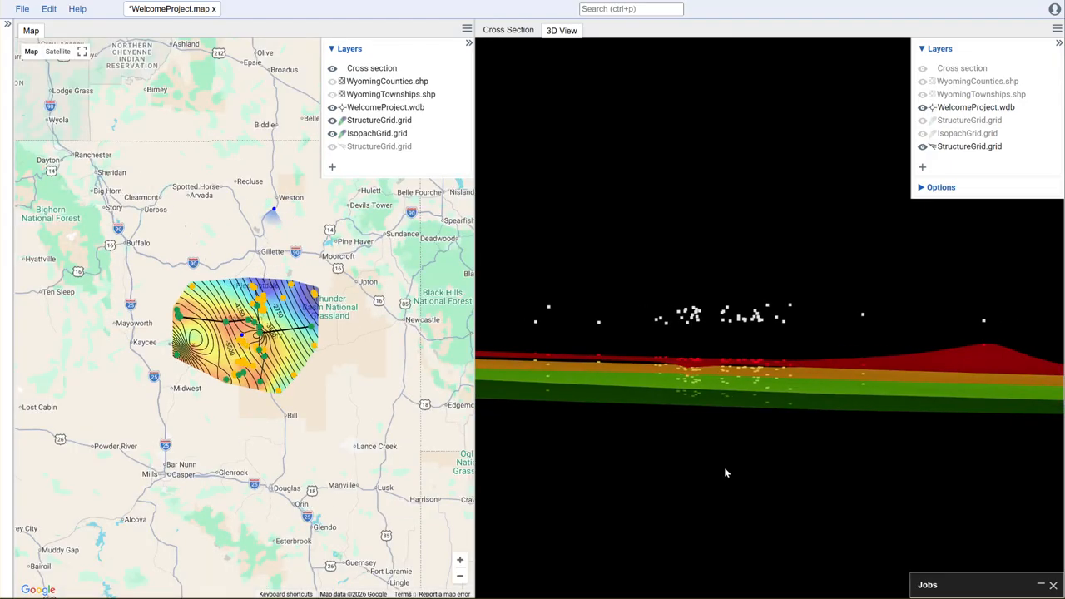
mouse_move(667, 440)
mouse_down()
mouse_move(849, 447)
mouse_move(666, 449)
mouse_up()
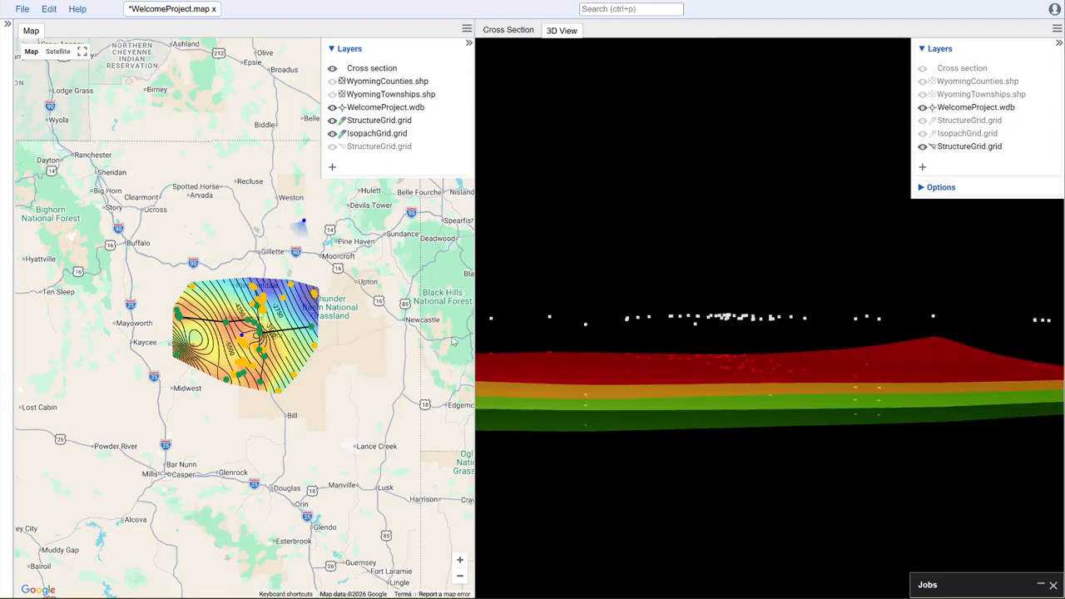
scroll(690, 457, up, 3)
scroll(690, 457, down, 5)
scroll(697, 465, up, 2)
scroll(699, 469, down, 2)
scroll(703, 477, up, 2)
scroll(704, 477, down, 3)
mouse_move(704, 477)
mouse_down()
mouse_move(753, 491)
mouse_move(899, 483)
mouse_move(675, 494)
mouse_move(675, 476)
mouse_move(677, 488)
mouse_up()
mouse_move(797, 480)
mouse_down()
mouse_move(794, 350)
mouse_move(804, 475)
mouse_move(646, 467)
mouse_move(947, 445)
mouse_move(830, 425)
mouse_up()
mouse_move(758, 449)
mouse_down()
mouse_move(887, 447)
mouse_move(727, 454)
mouse_move(793, 446)
mouse_up()
Step: Set the 3D view's vertical exaggeration to 4
click(934, 190)
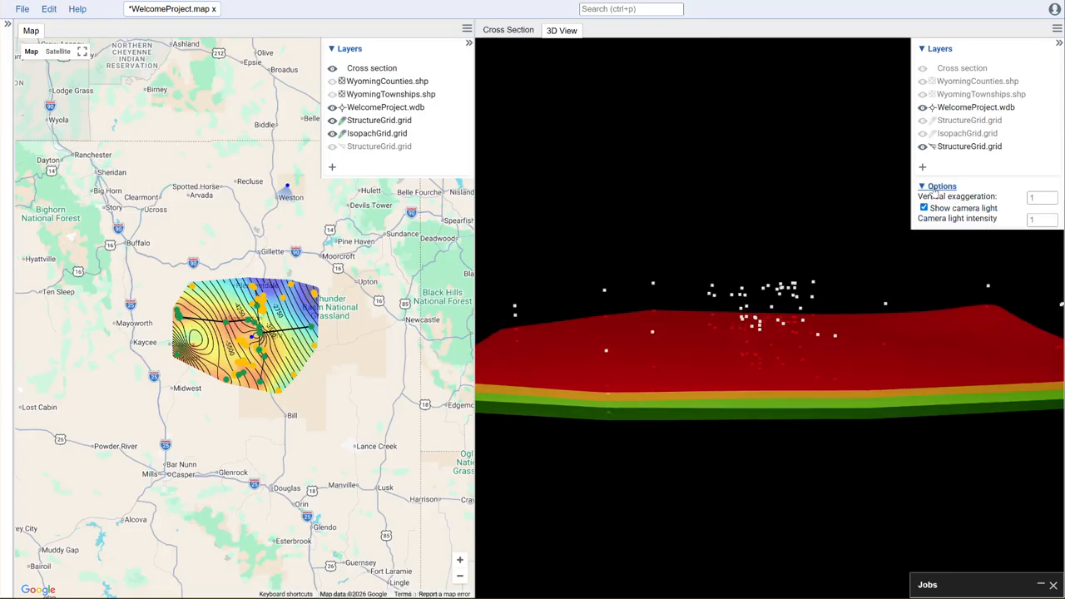
click(1044, 199)
click(1035, 222)
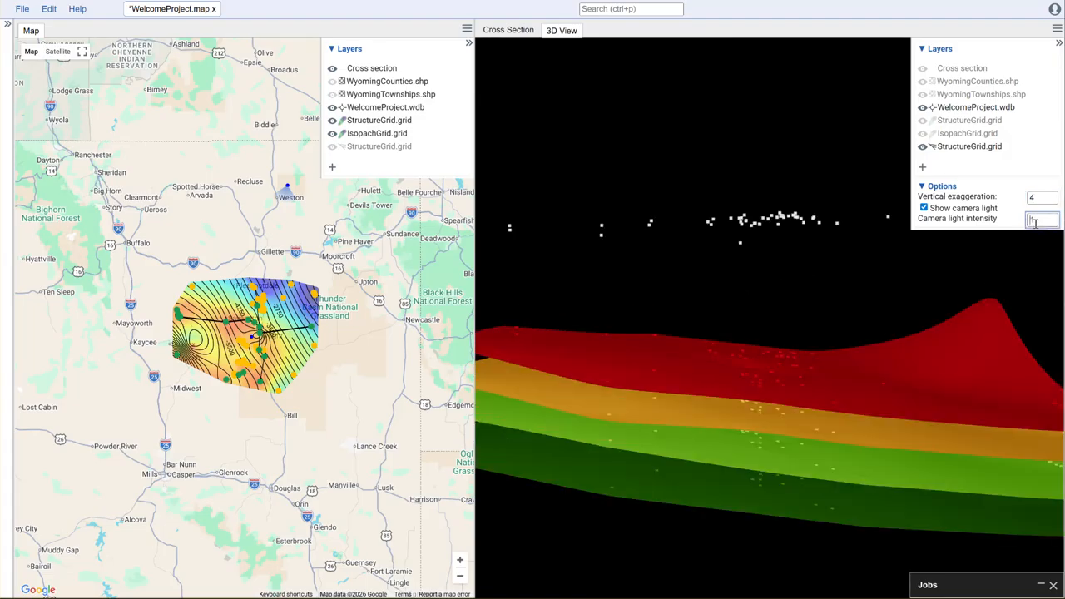
Step: Add a Wellbore layer to the 3D view using WelcomeProject.wdb headers and ProcessedDeviations.pts wellbore points
drag(828, 549, 763, 500)
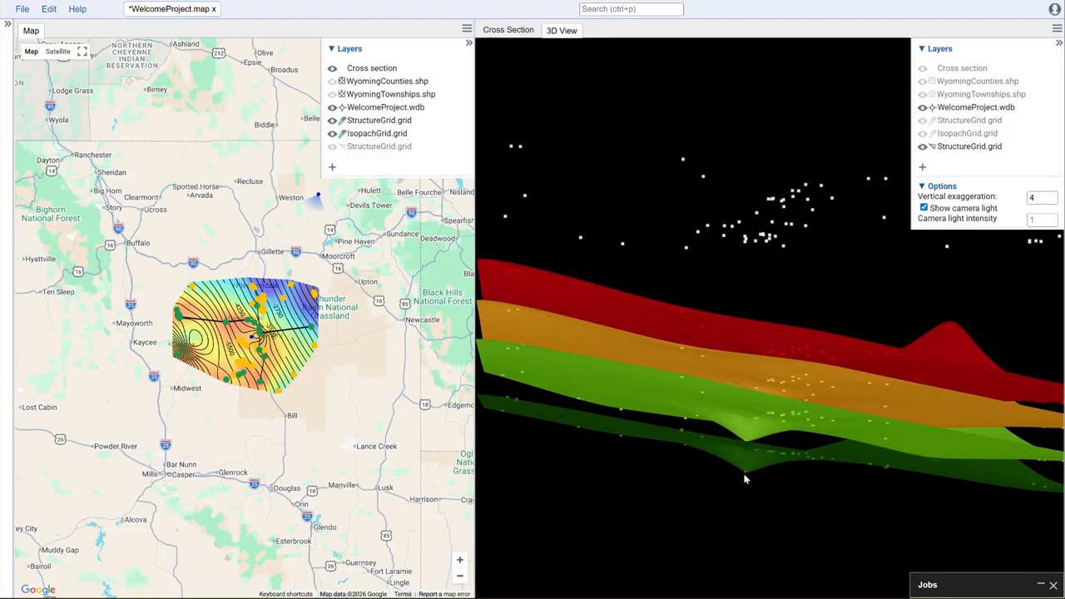
drag(812, 292, 802, 396)
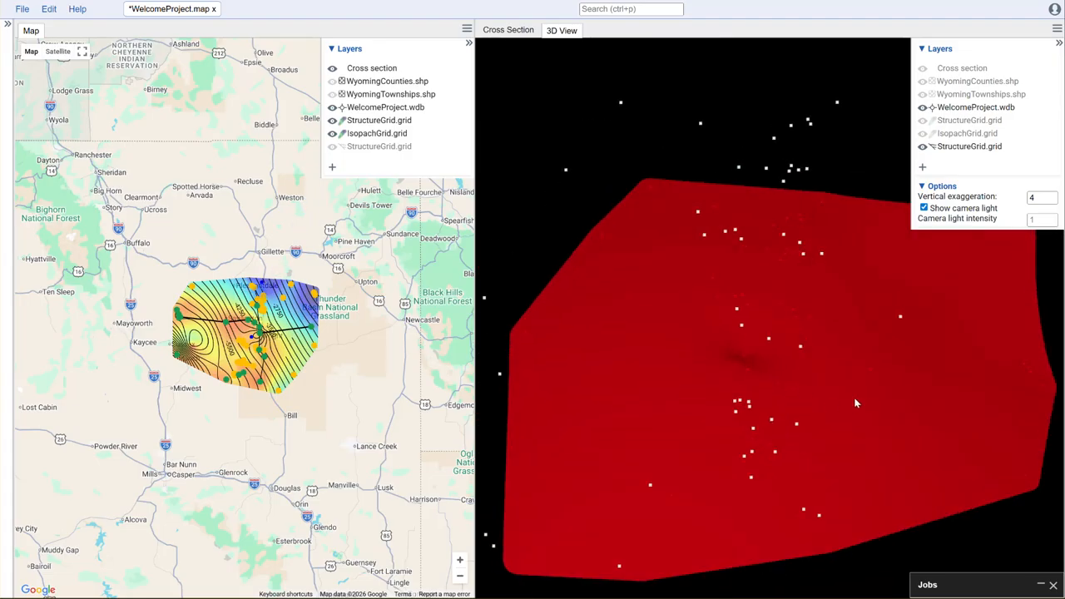
click(922, 168)
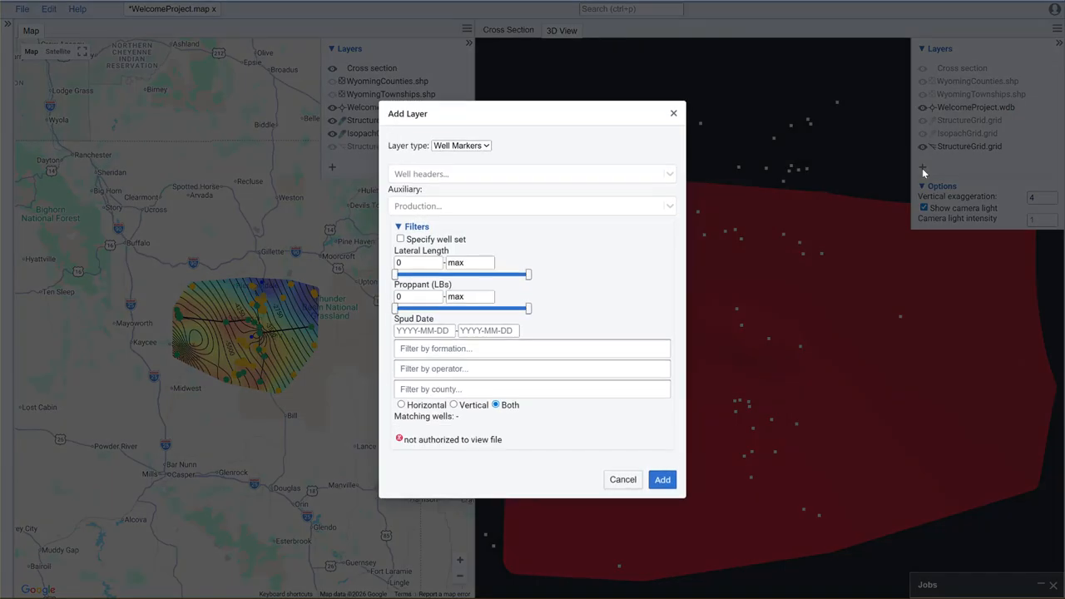
click(487, 147)
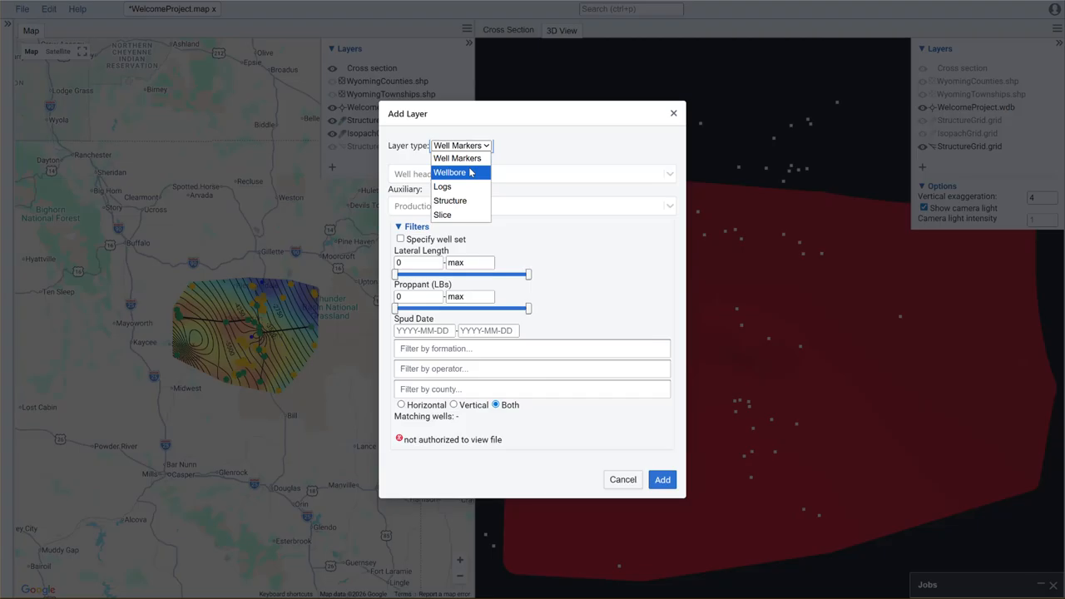
click(470, 173)
click(481, 297)
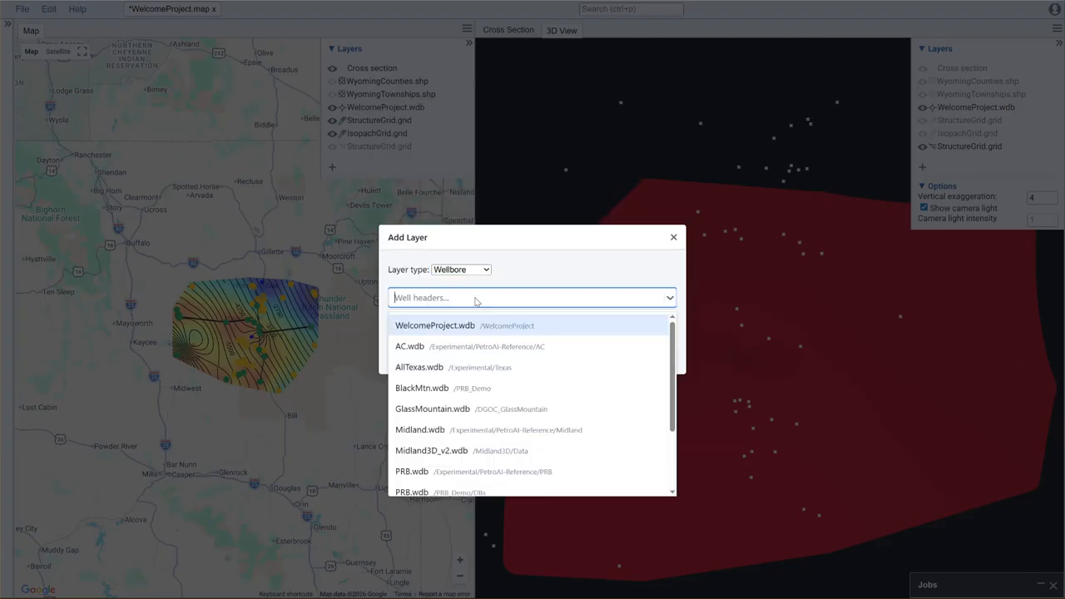
click(502, 328)
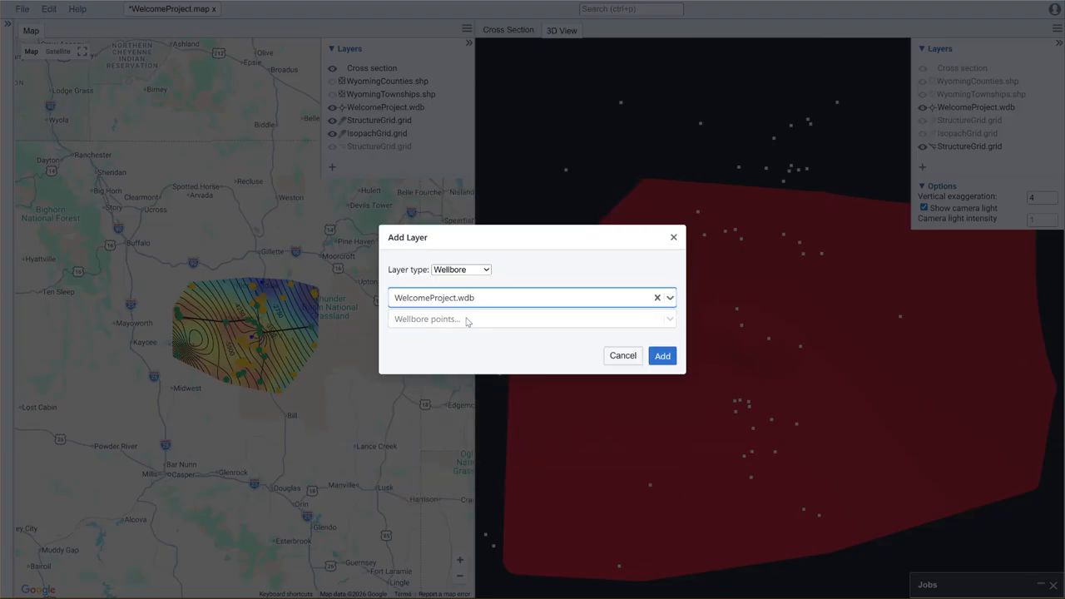
click(466, 322)
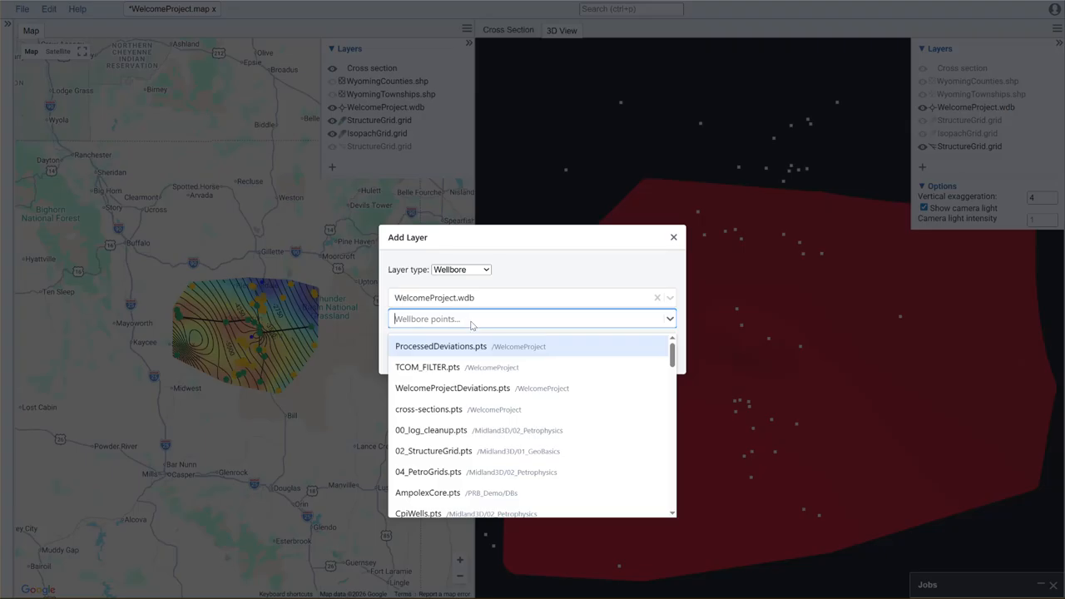
click(495, 345)
click(661, 355)
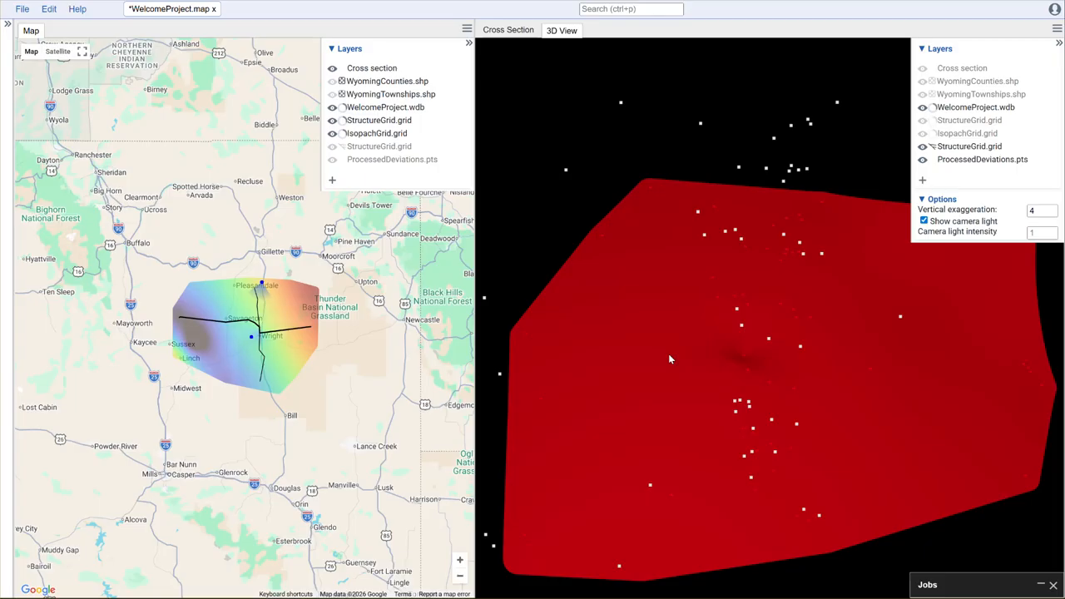
Step: Select one of the wellbores in the 3D view
drag(797, 580, 818, 543)
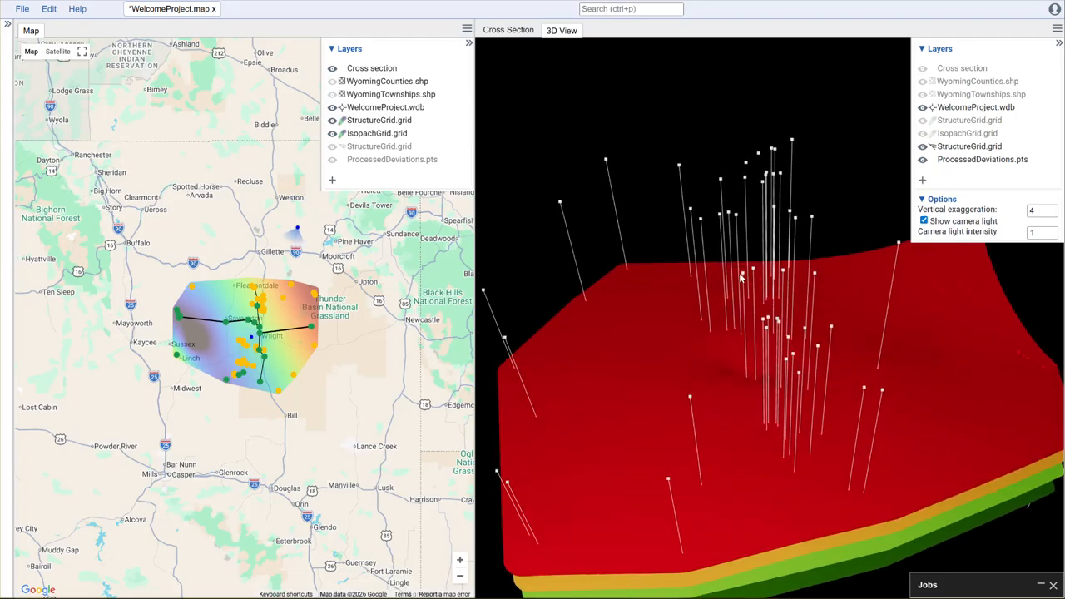
click(742, 278)
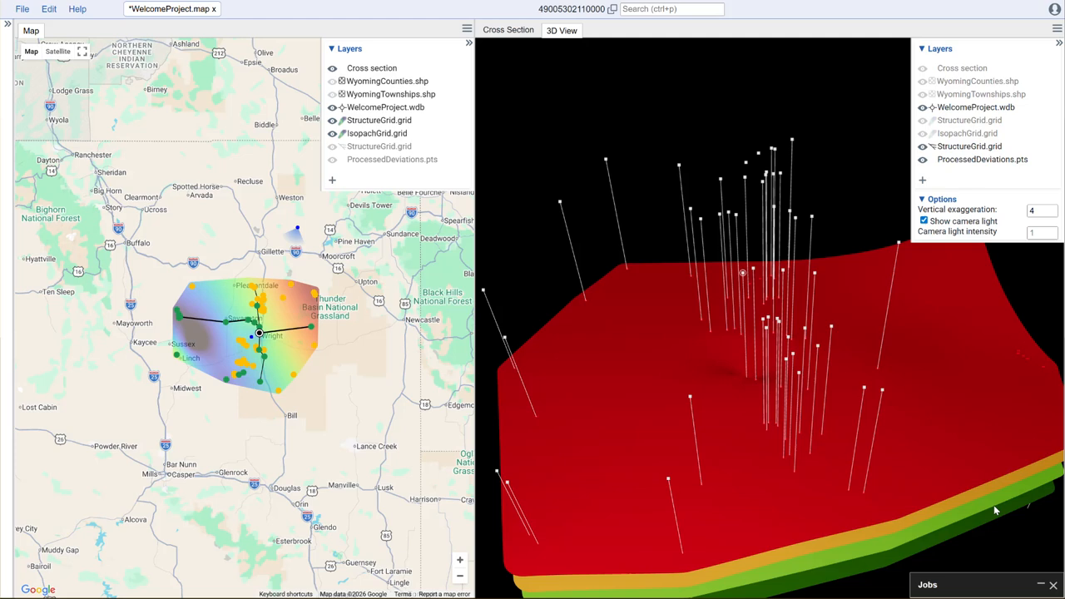
mouse_move(1003, 537)
mouse_down()
mouse_move(976, 477)
mouse_move(1003, 504)
mouse_move(1011, 546)
mouse_up()
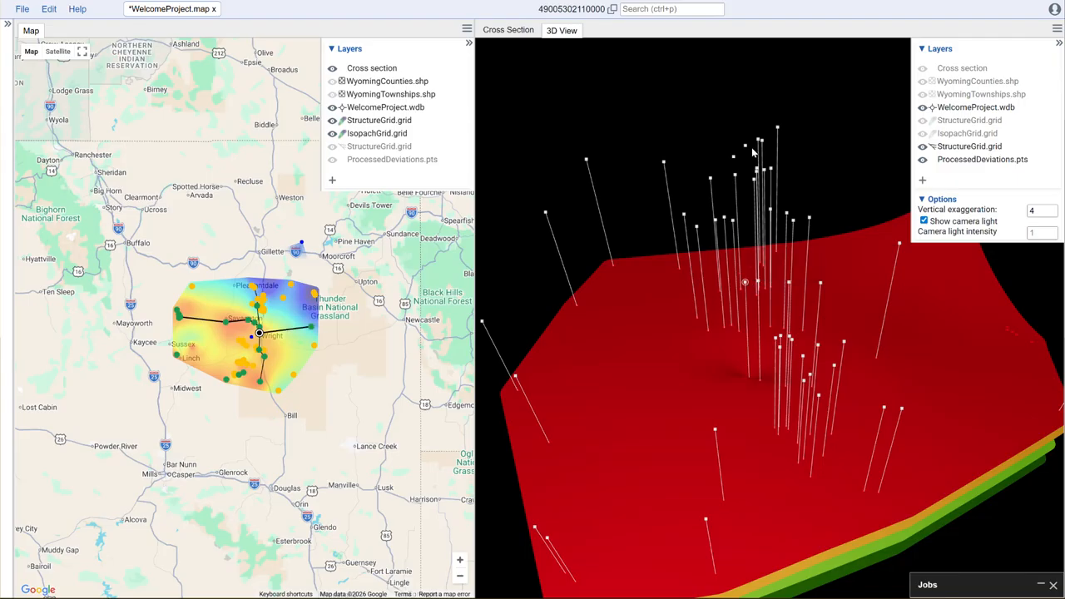
Step: Add a Details View tab to the map pane and expand the selected well's WelcomeProject.wdb record
click(466, 30)
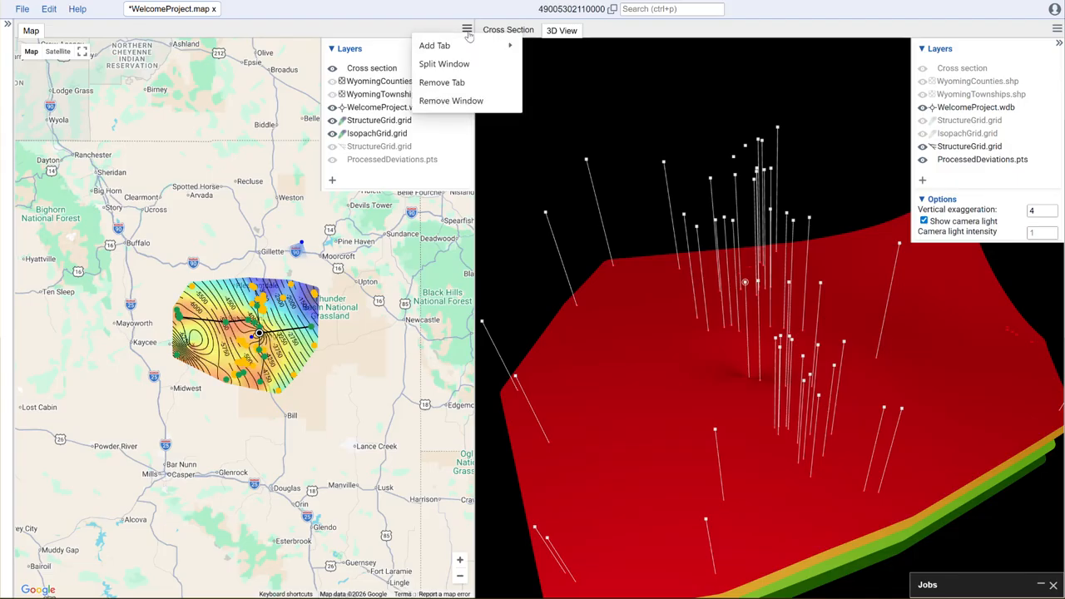
mouse_move(466, 47)
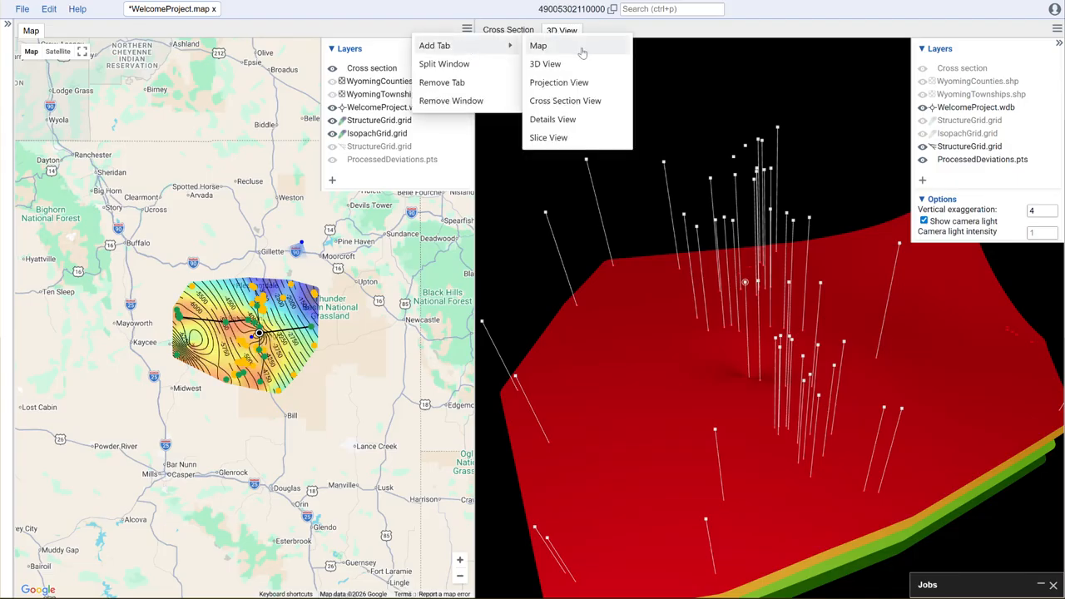
click(572, 122)
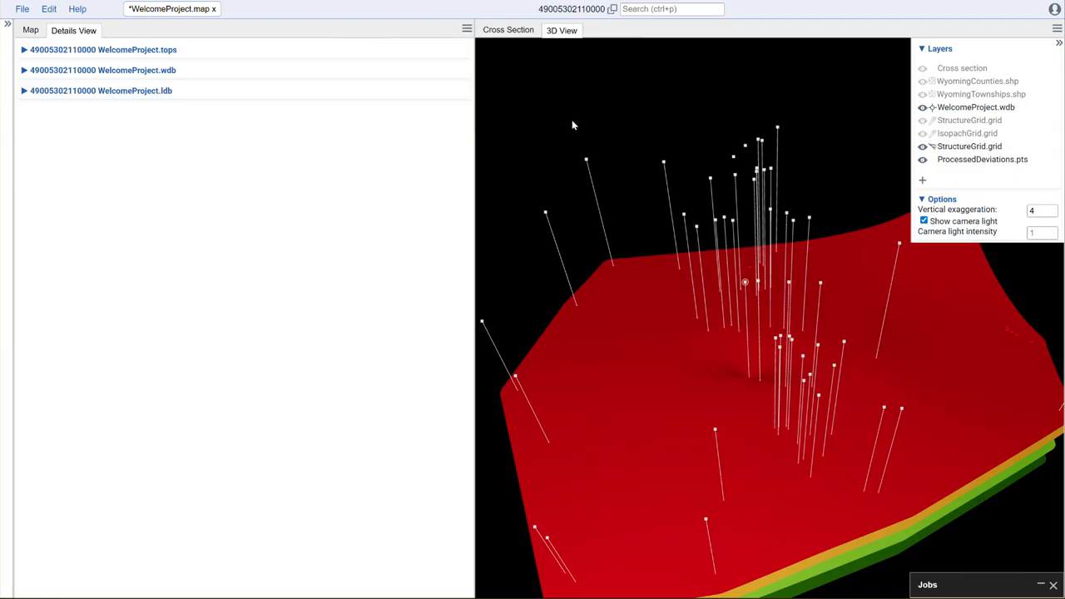
click(25, 71)
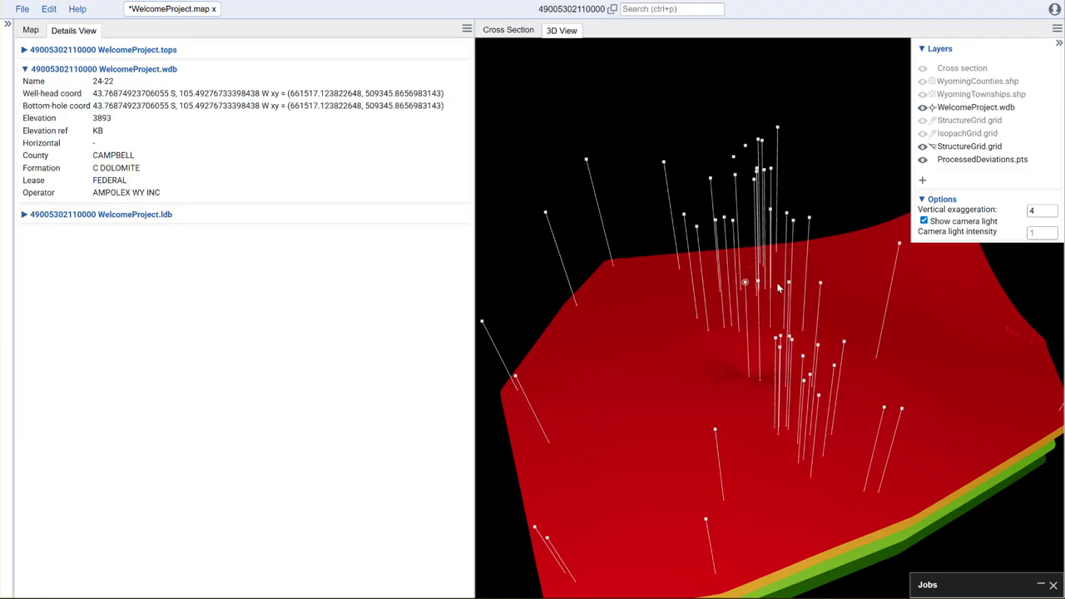
Step: Select several wellbores in turn in the 3D view to inspect their well details, ending on well 24-22
drag(827, 200, 753, 243)
click(753, 243)
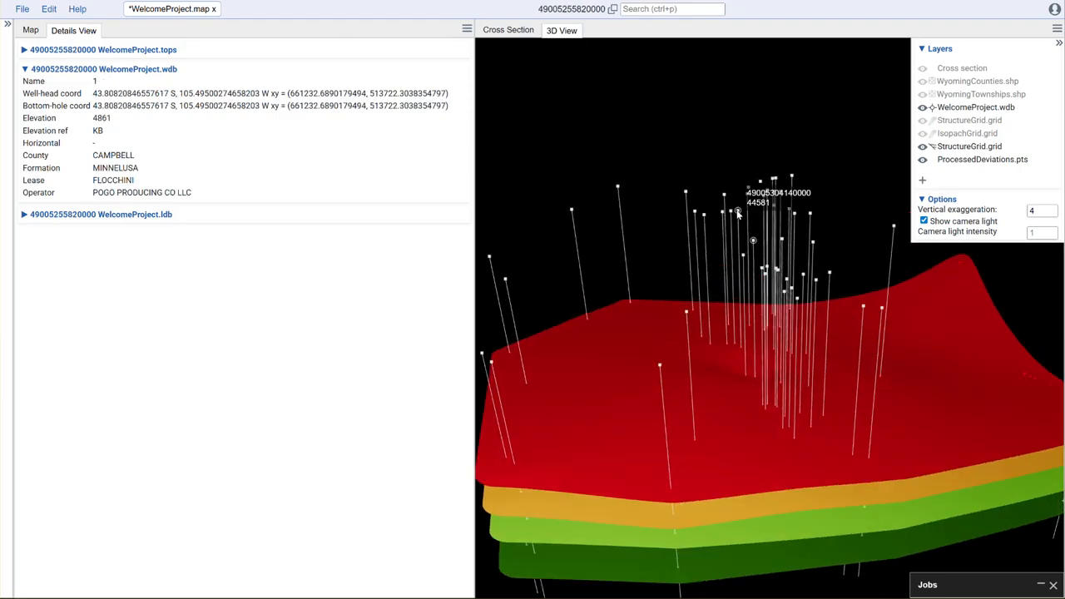
click(734, 213)
click(735, 214)
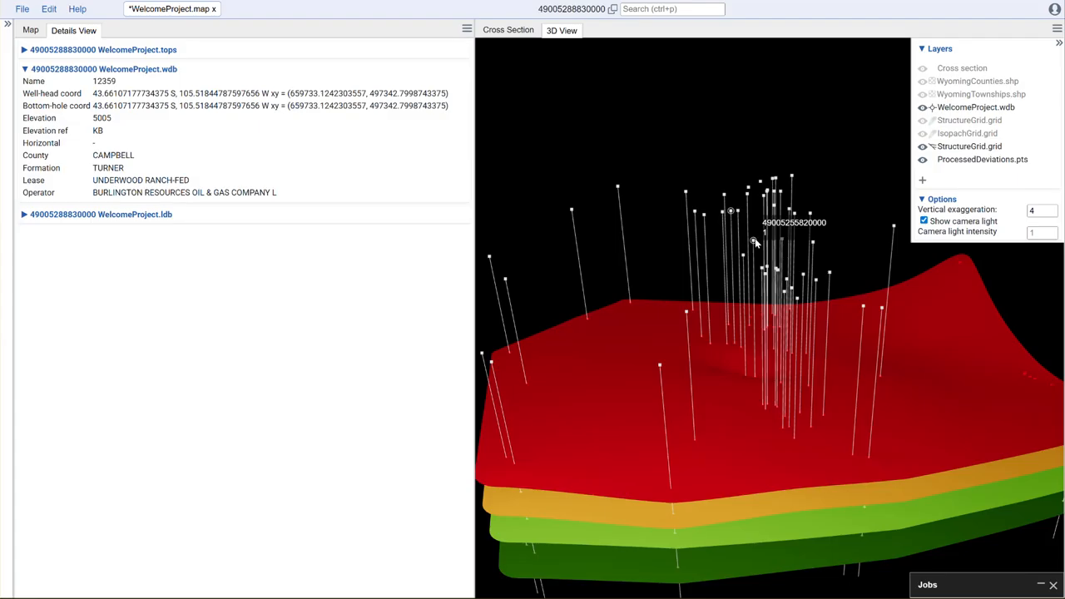
click(753, 241)
click(761, 269)
click(743, 255)
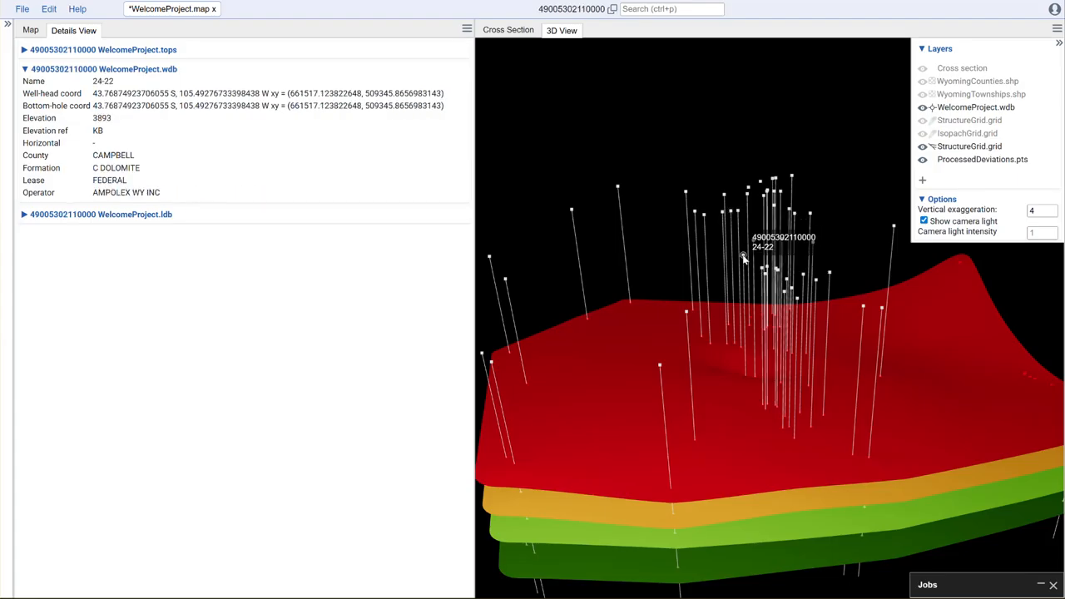
drag(838, 218, 844, 197)
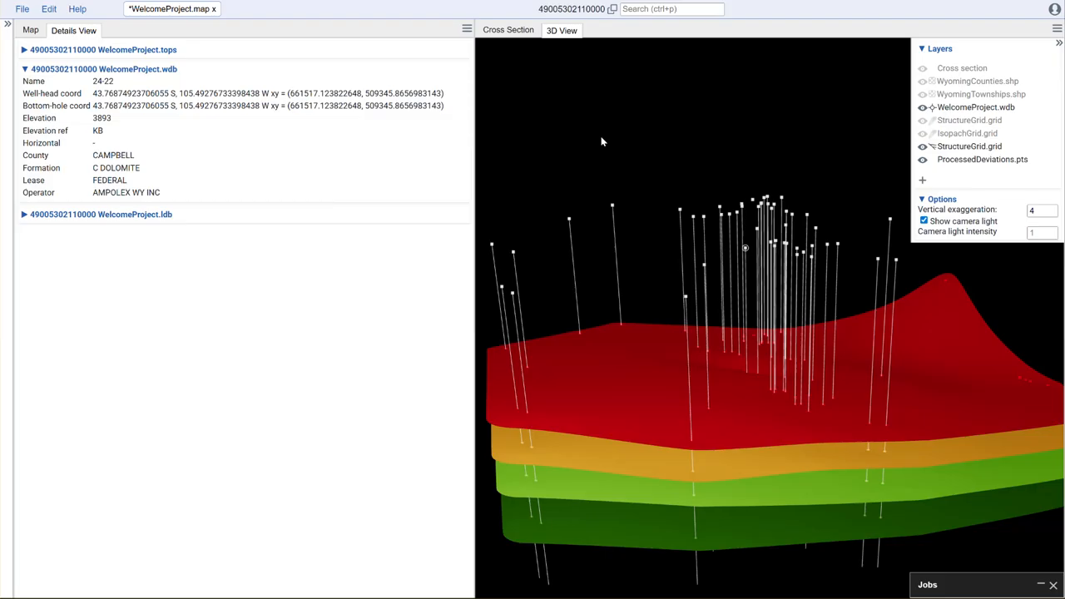
Step: Open WelcomeProject.wdb from the file browser and copy the selected well's API number from the map tab
click(8, 25)
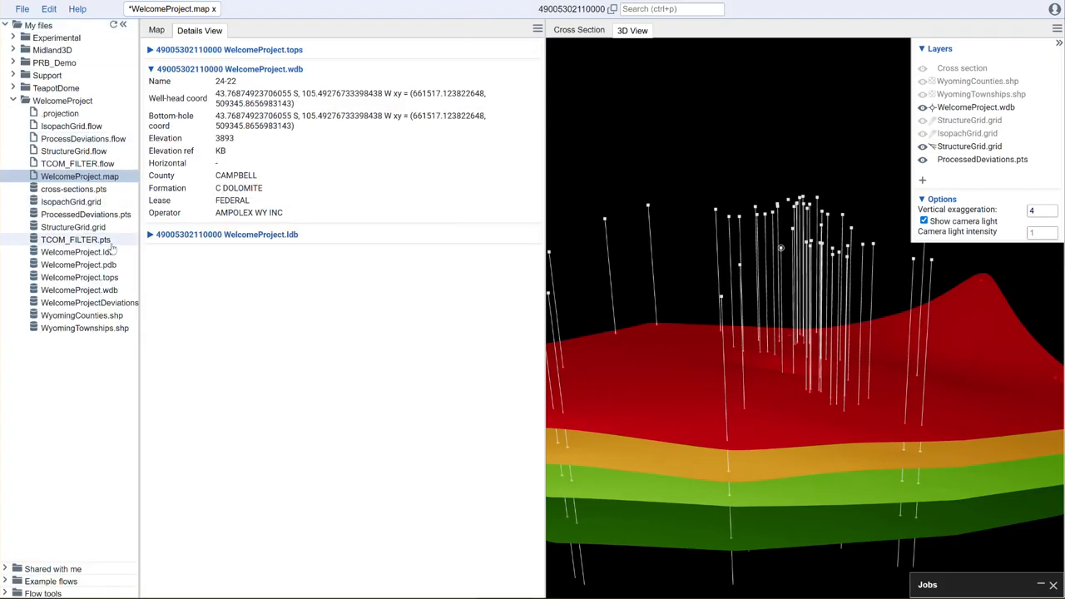
click(108, 292)
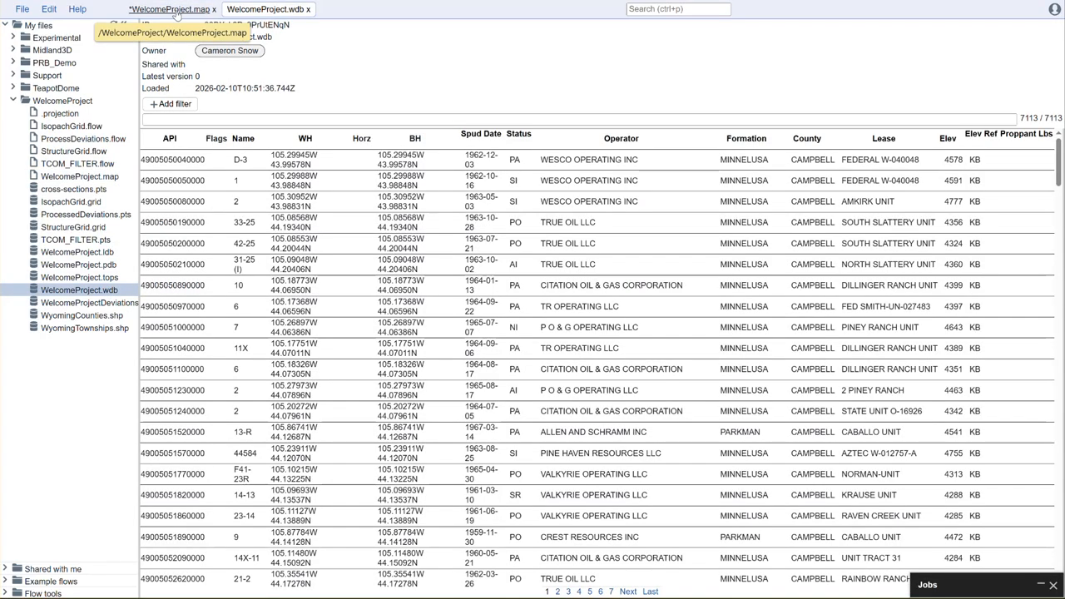
click(211, 10)
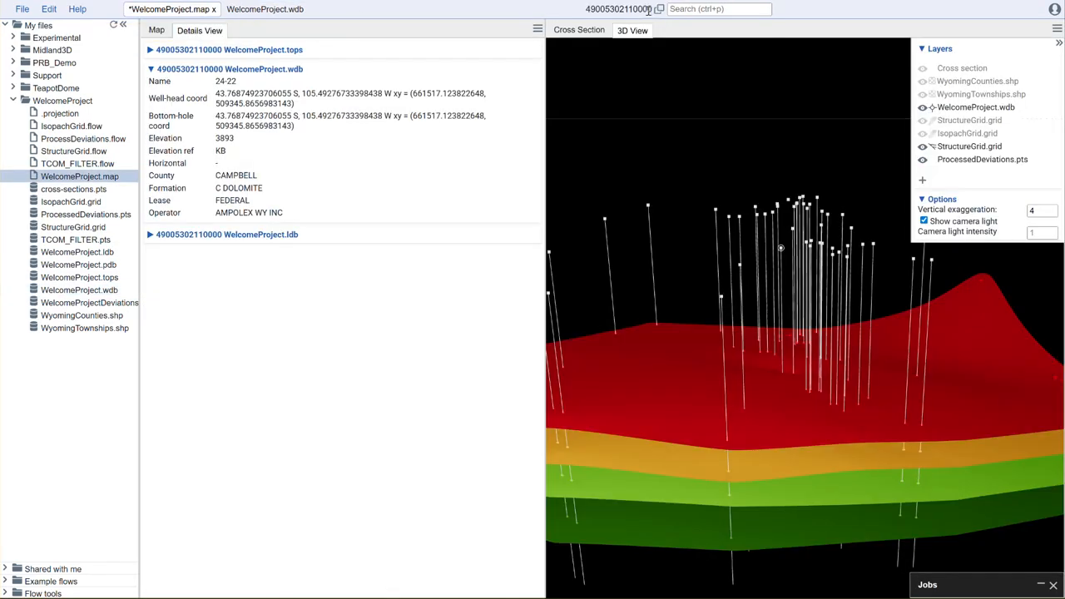
drag(816, 129, 783, 295)
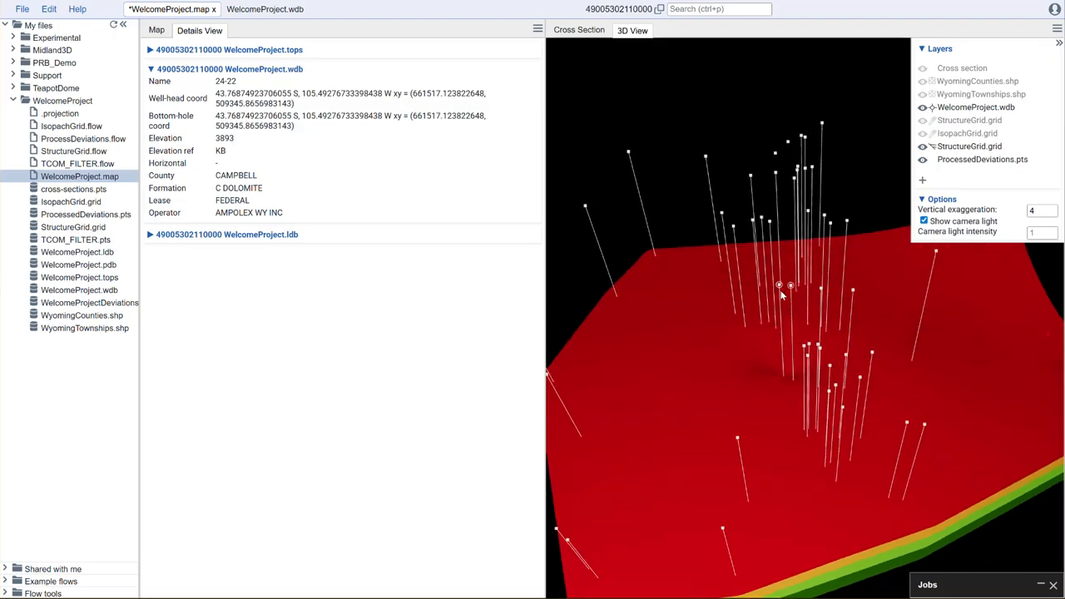
click(659, 10)
click(267, 9)
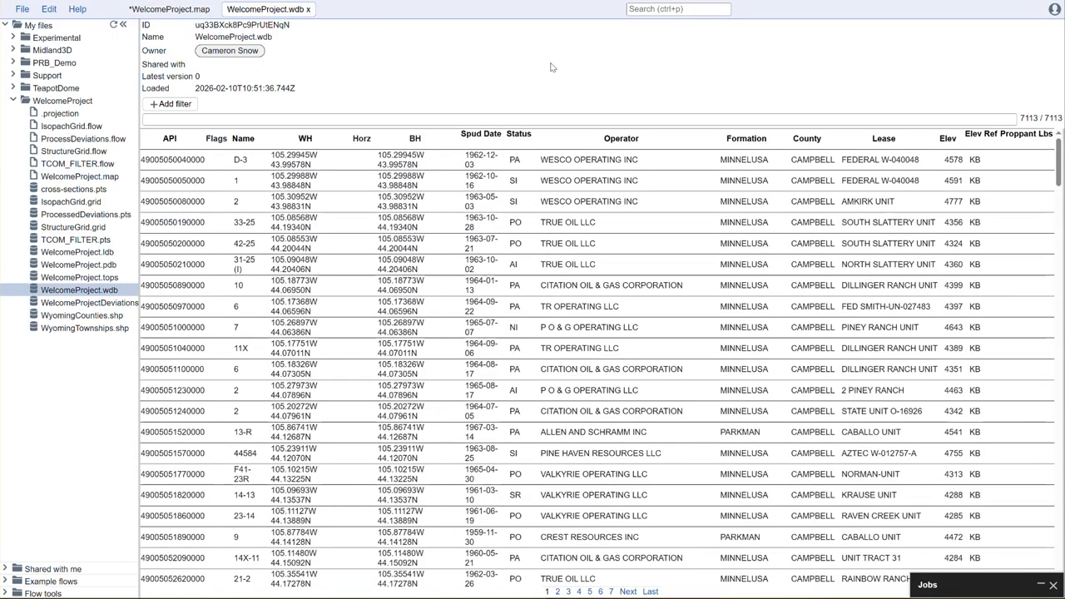
click(171, 103)
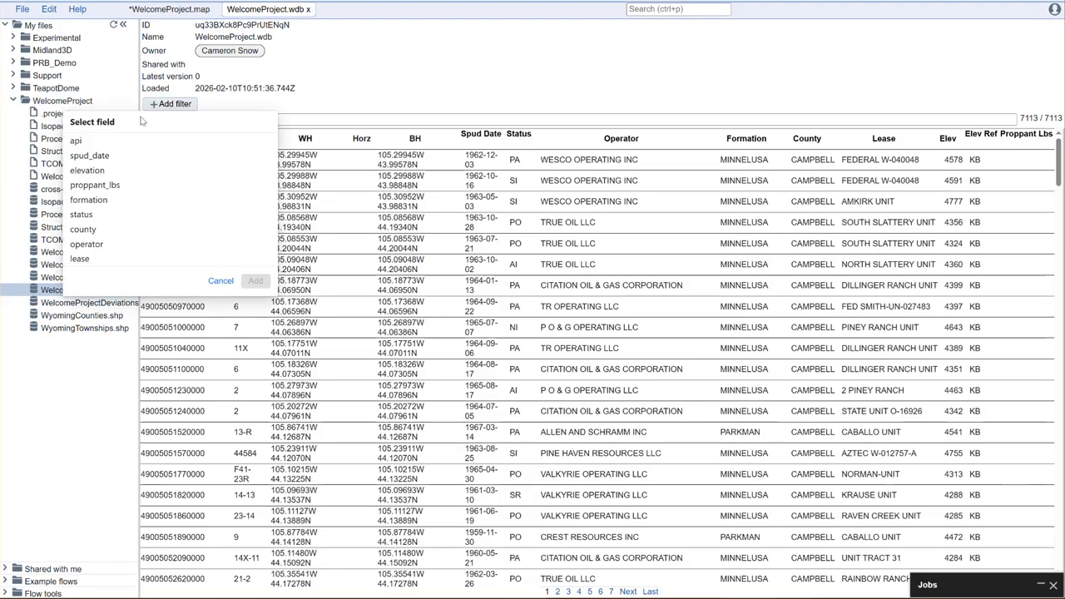
click(100, 140)
click(104, 141)
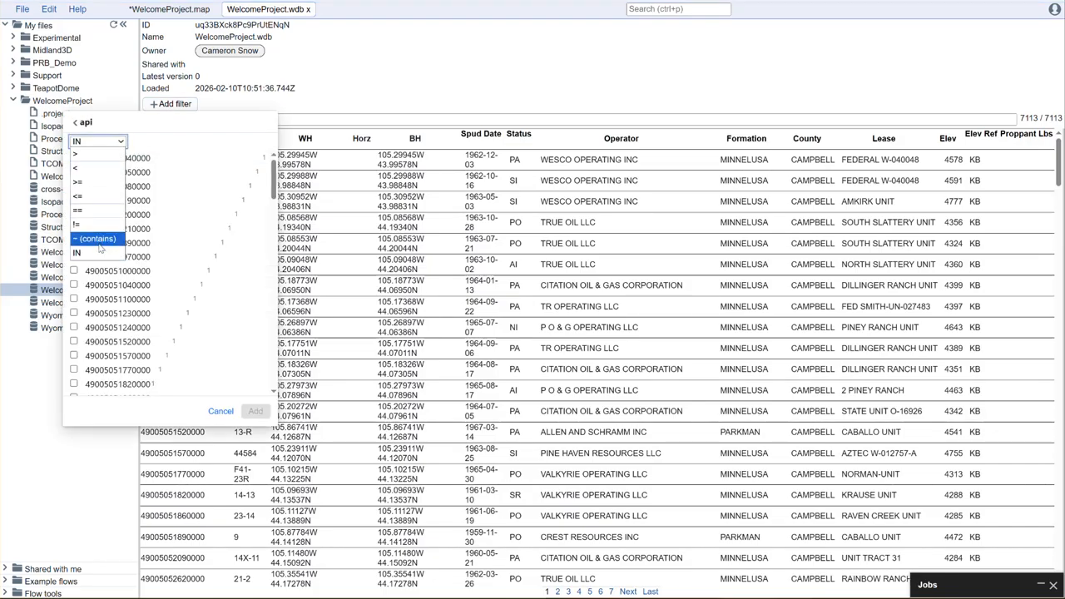
click(78, 210)
click(110, 55)
key(ctrl+v)
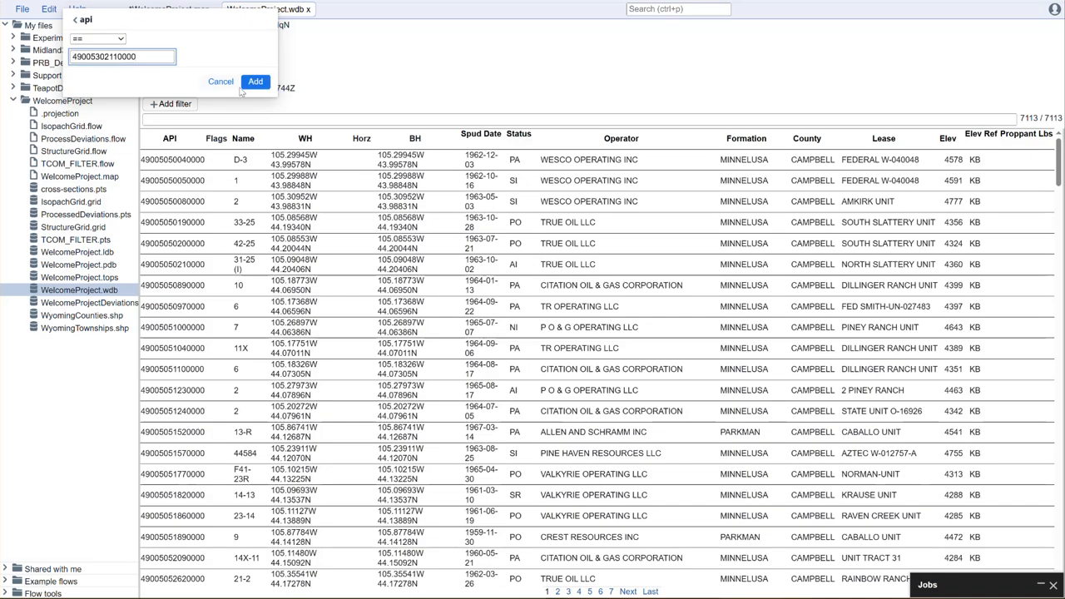
click(255, 82)
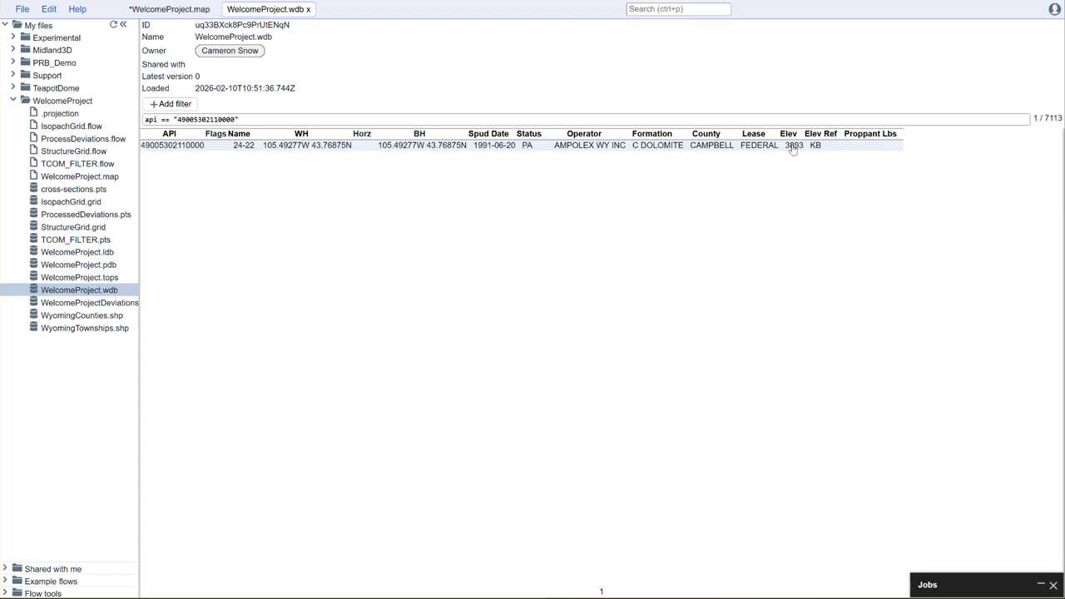
Step: Change well 24-22's elevation to 4893 and save the well database
click(793, 147)
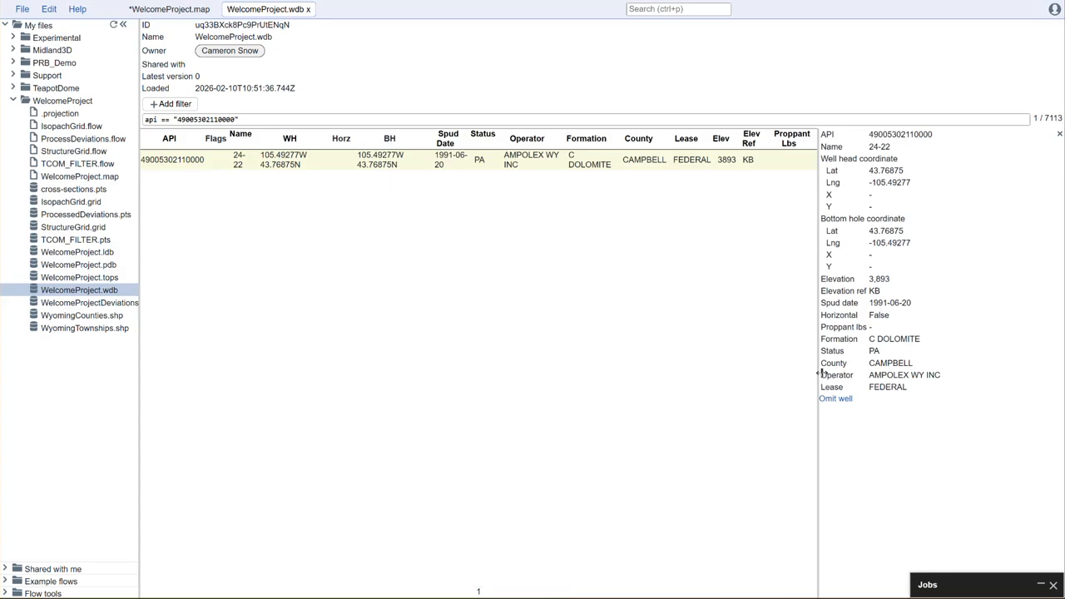
click(933, 283)
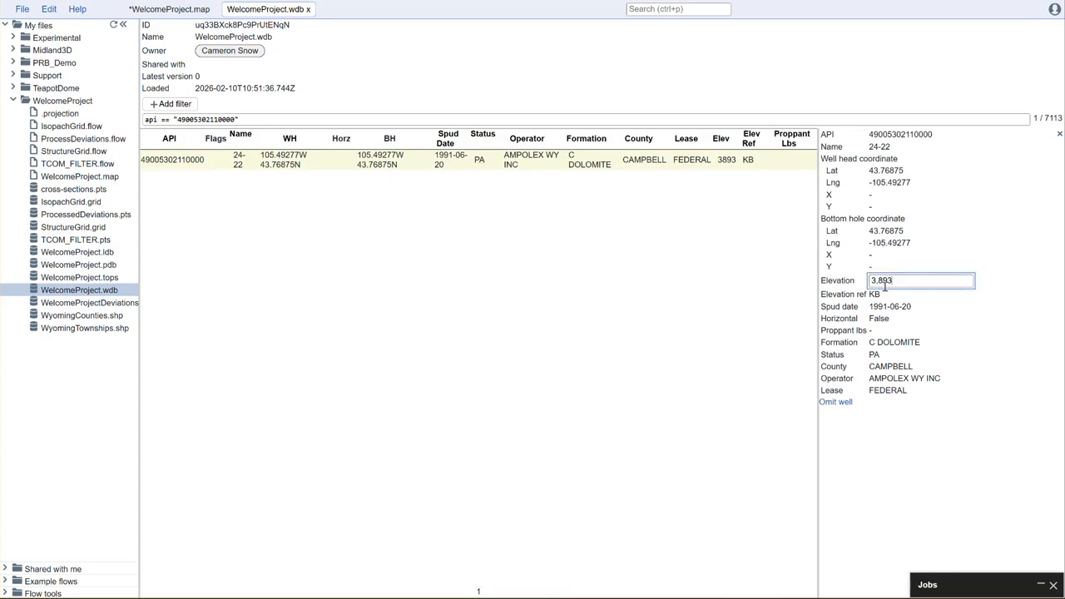
text(4)
key(Return)
key(ctrl+s)
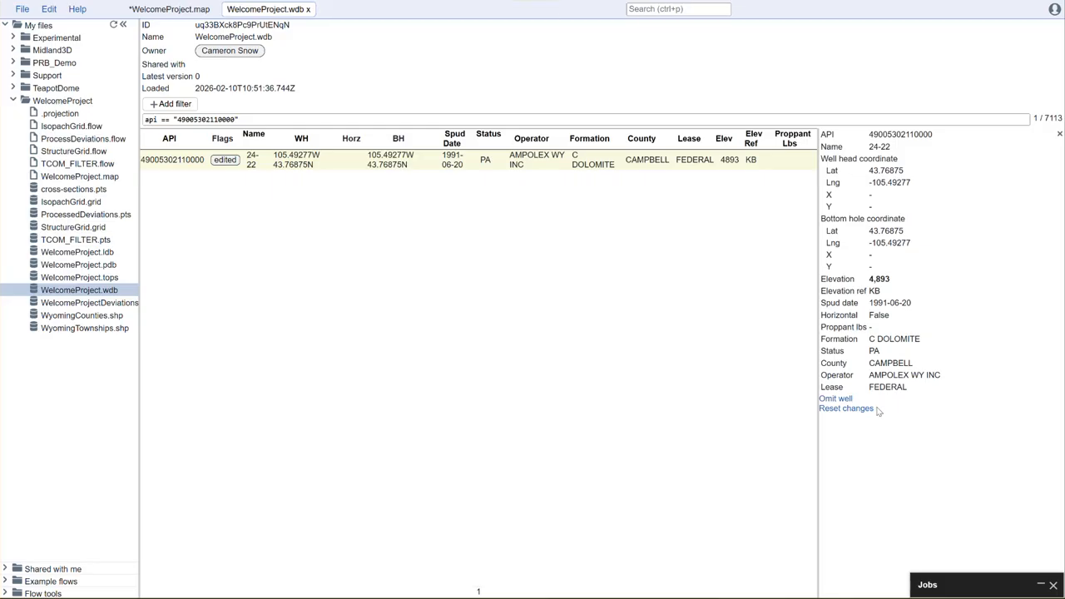
Step: Close the WelcomeProject.wdb tab and preview the StructureGrid.grid file
click(307, 9)
drag(654, 192, 695, 87)
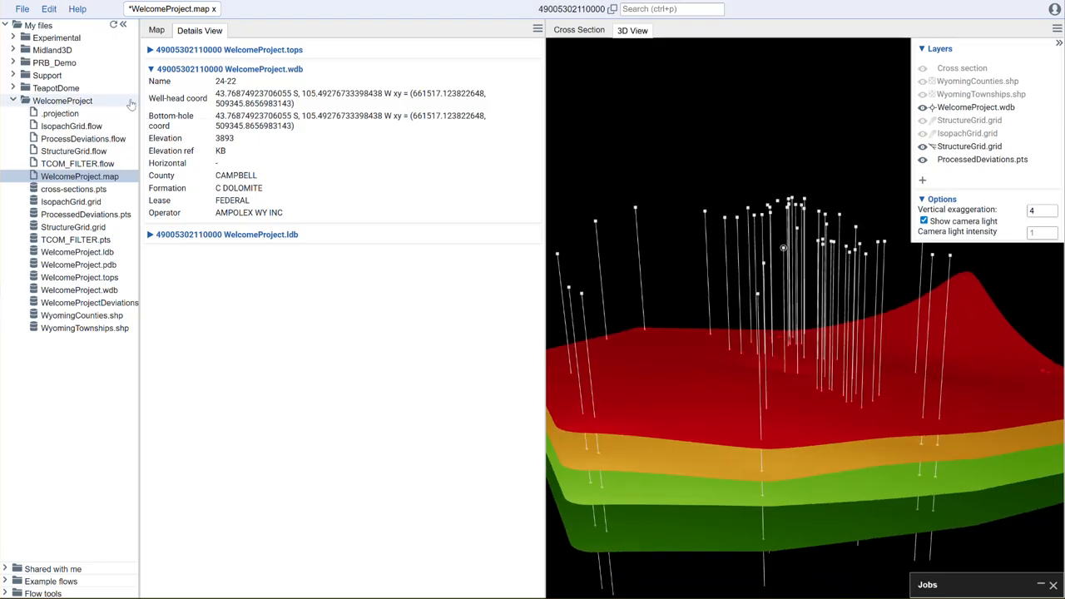
double_click(100, 227)
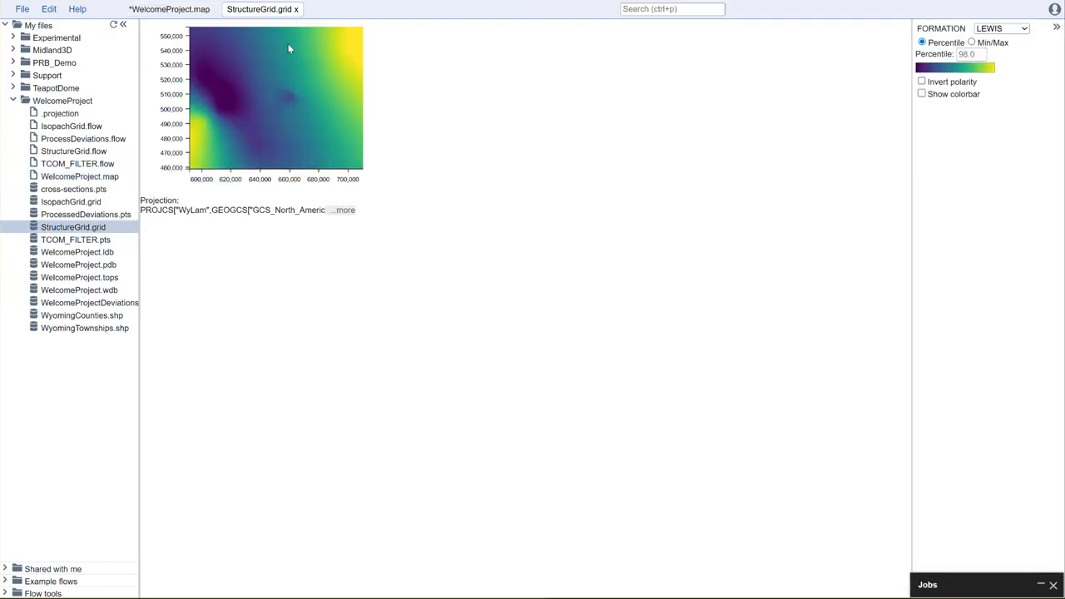
click(296, 9)
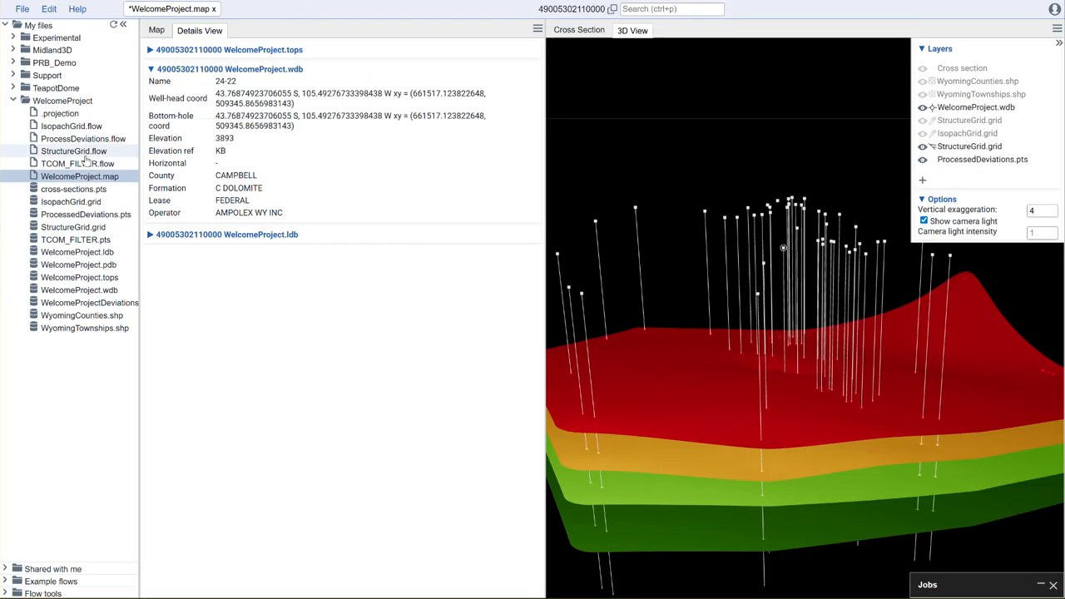
Step: Run the StructureGrid.flow and IsopachGrid.flow flows to regenerate the grids, and close both flow tabs
double_click(87, 151)
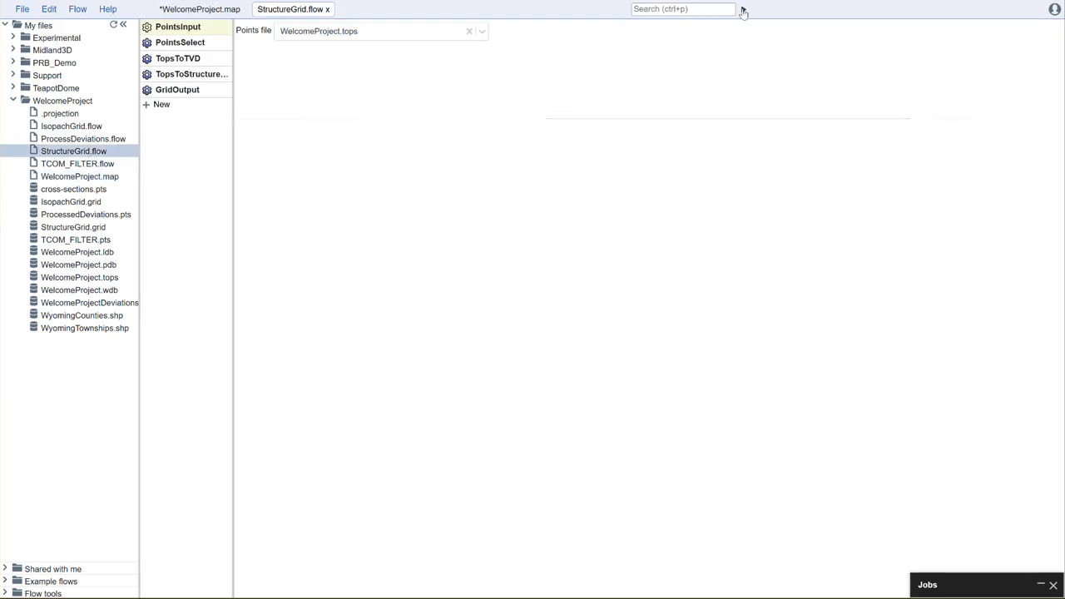
double_click(72, 126)
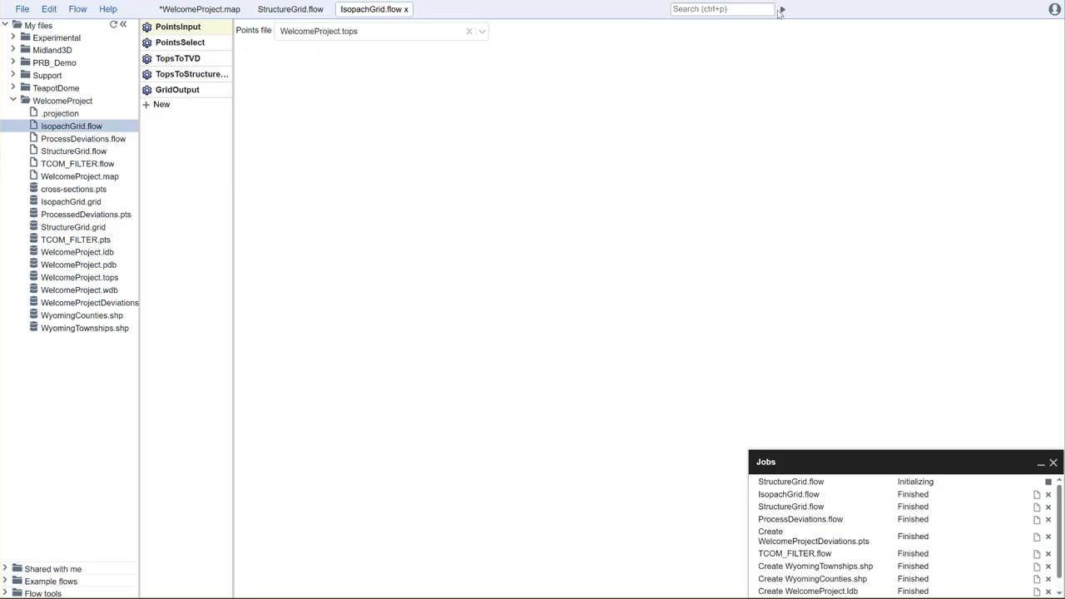
click(780, 10)
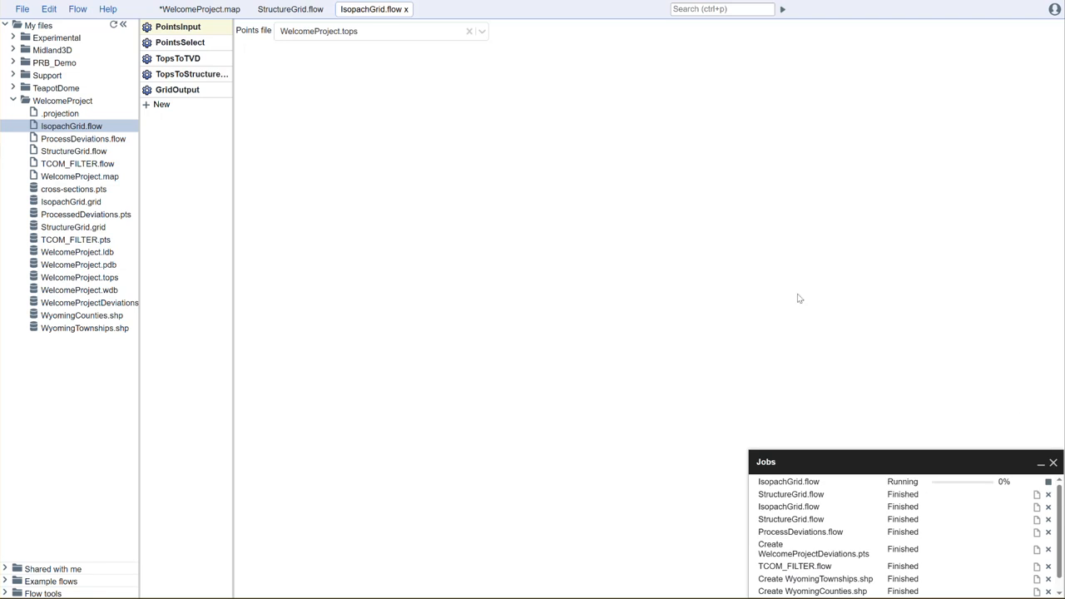
click(406, 10)
click(328, 9)
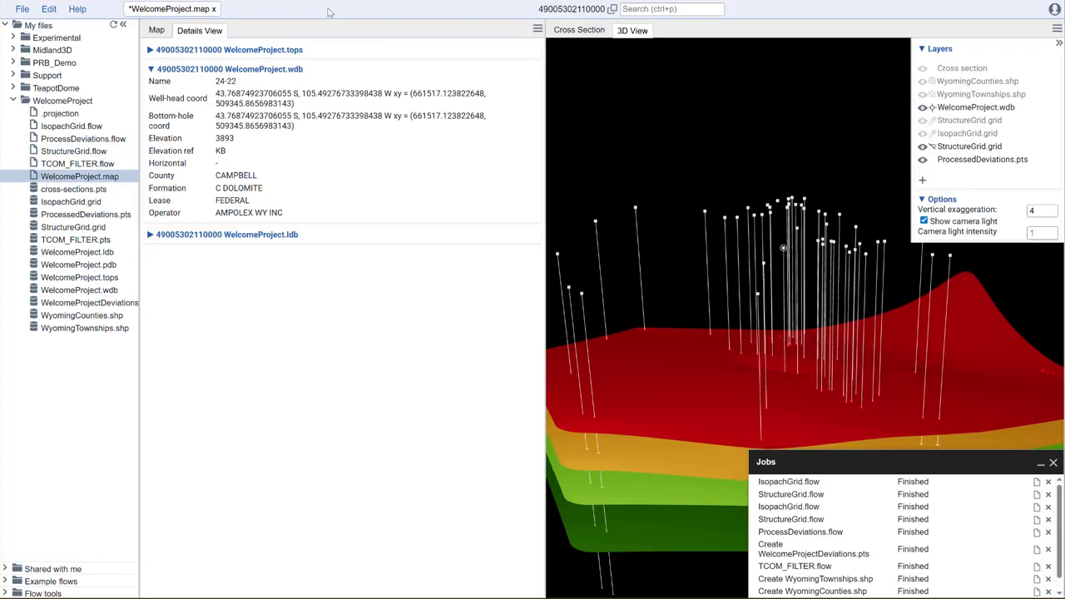
Step: Save the WelcomeProject.map and reload it so the 3D view shows the regenerated structure grid
drag(627, 160, 623, 171)
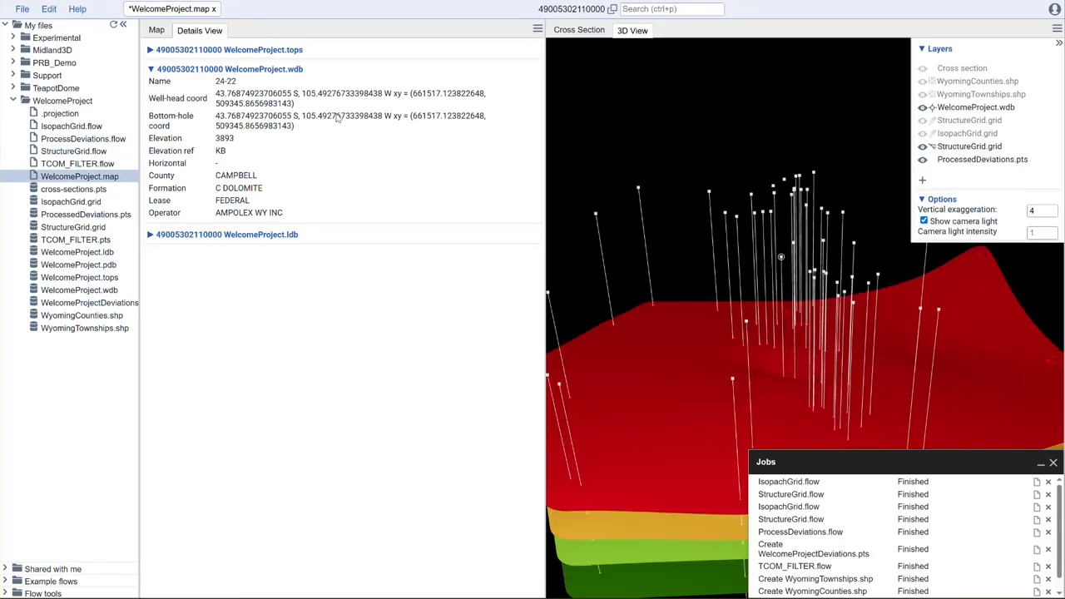
key(ctrl+s)
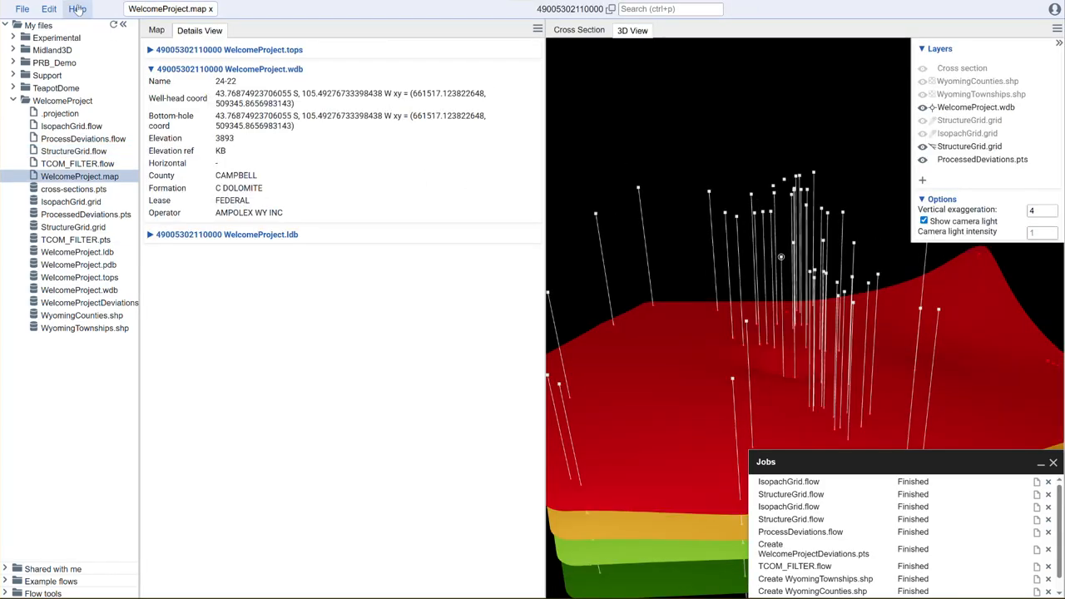
key(F5)
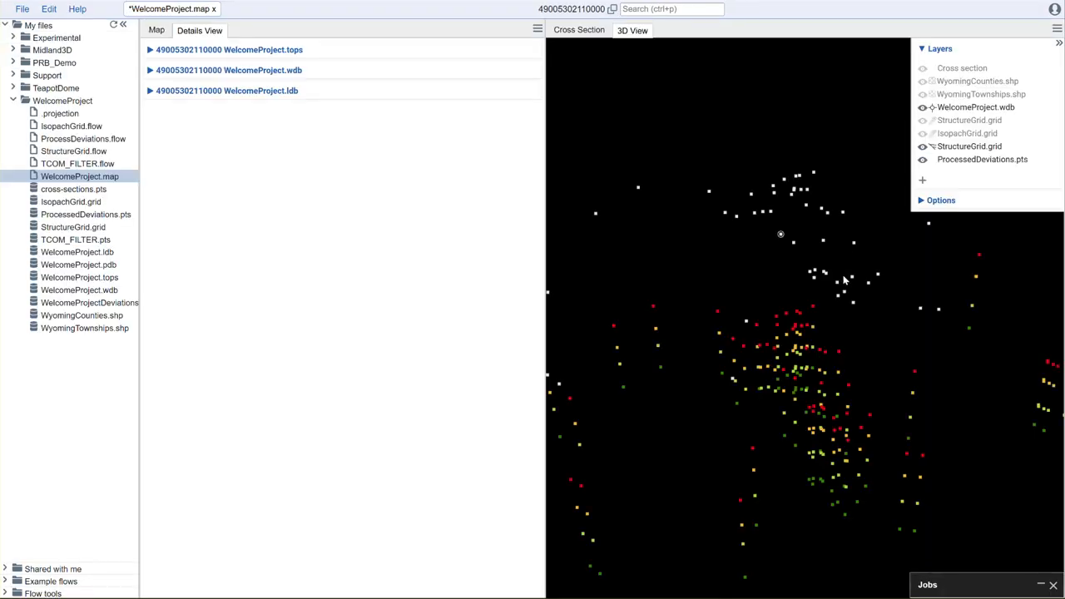
drag(843, 398, 763, 406)
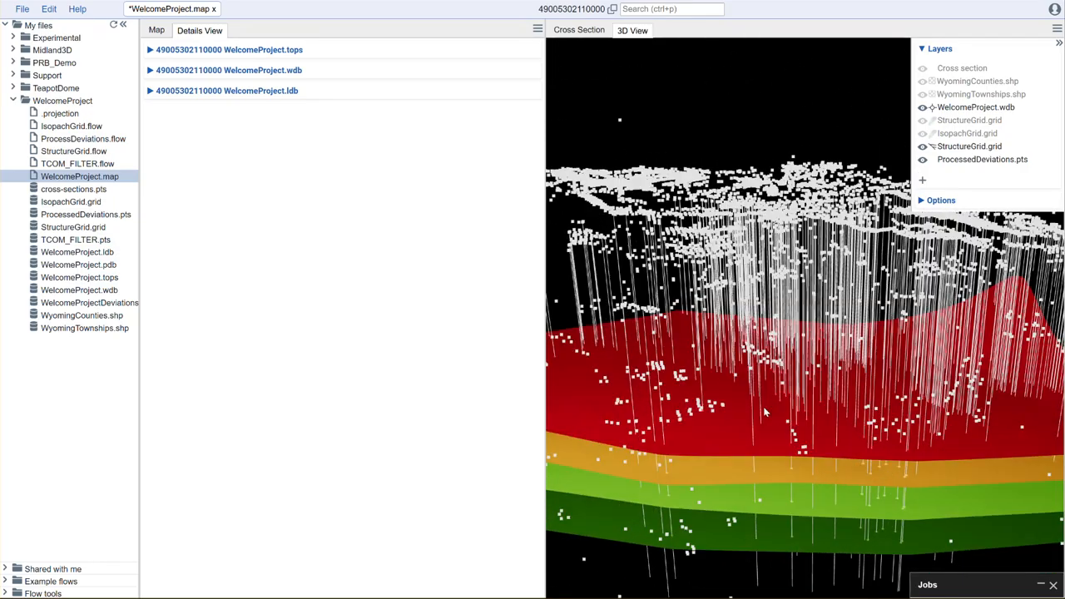
Step: Examine the wellbores and structure surfaces in the 3D view alongside the map, reviewing the well layer's filter settings
click(155, 30)
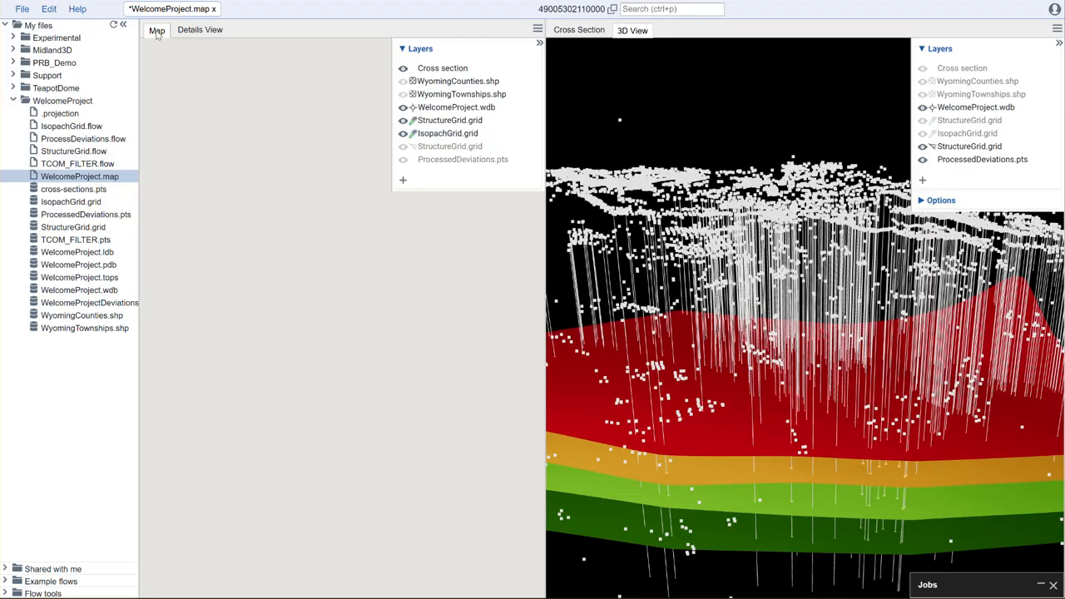
drag(780, 144, 721, 110)
drag(853, 145, 770, 133)
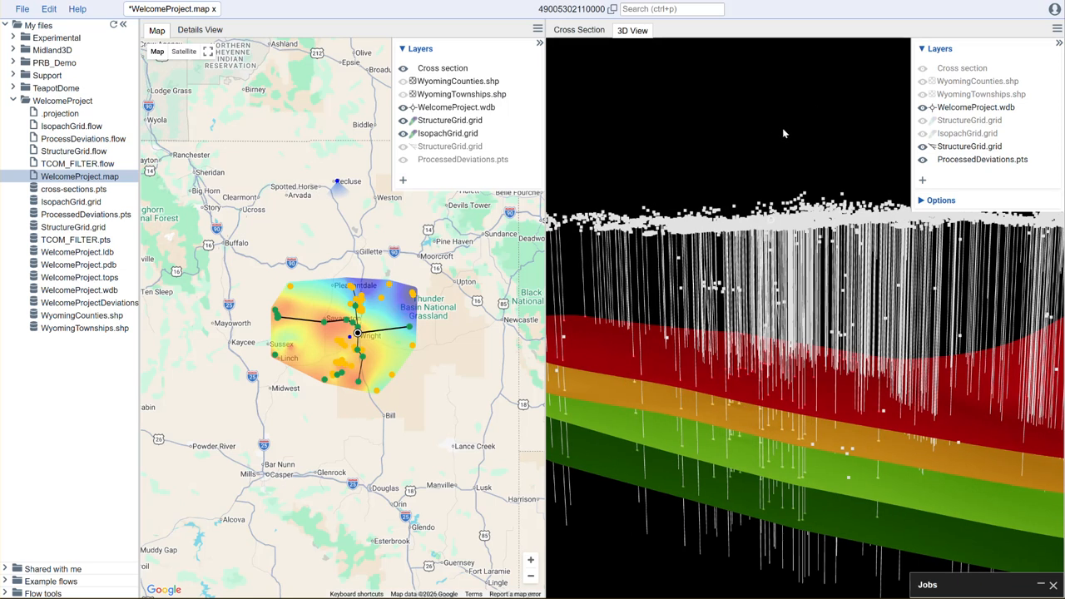
mouse_move(767, 174)
mouse_down()
mouse_move(804, 175)
mouse_move(805, 162)
mouse_up()
click(1024, 109)
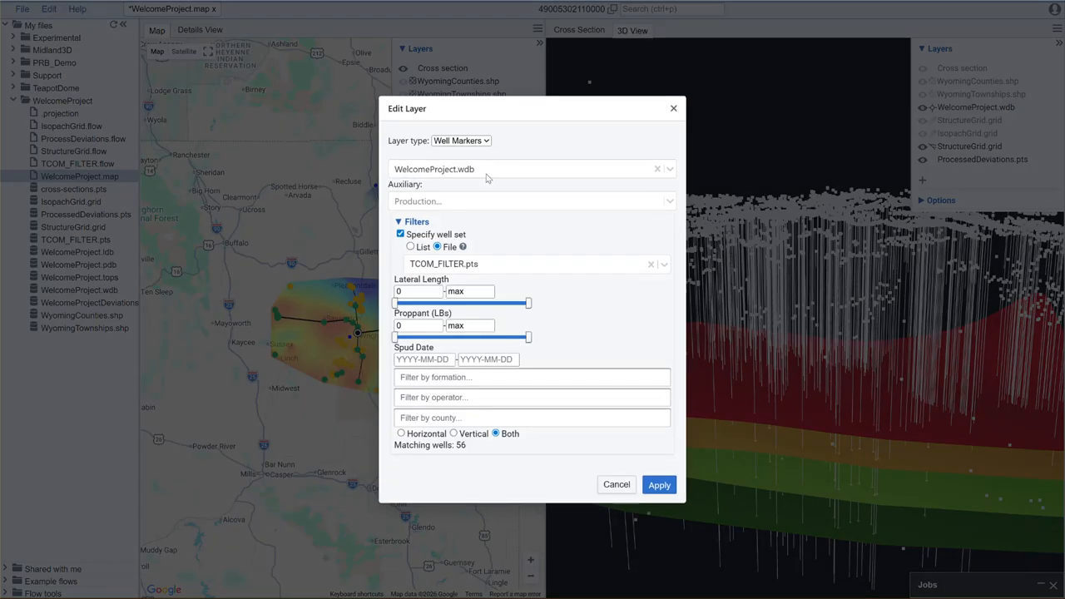
click(617, 485)
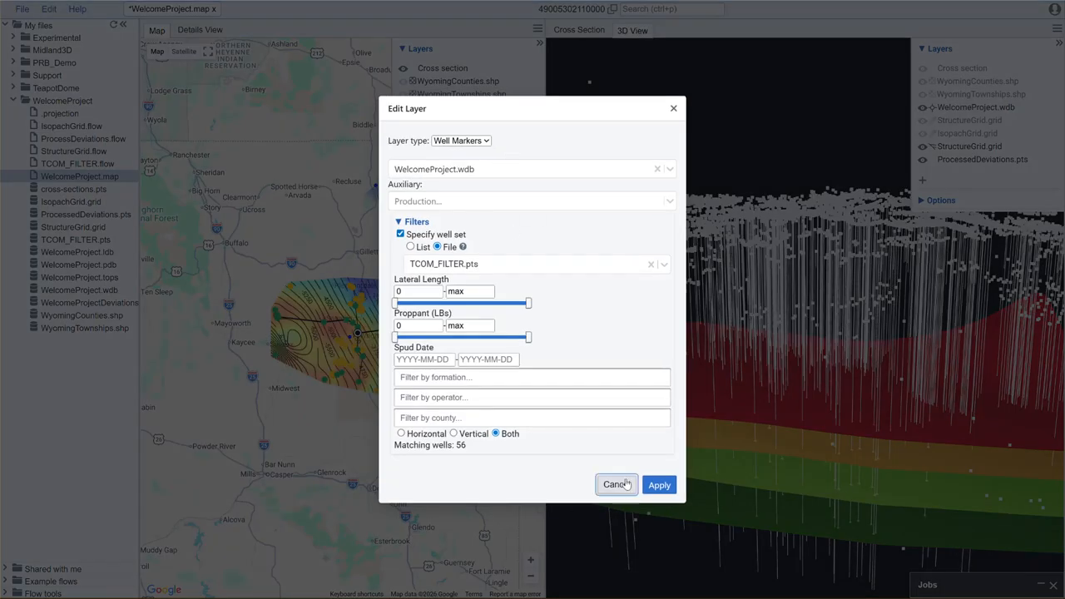
mouse_move(820, 135)
mouse_down()
mouse_move(816, 113)
mouse_move(794, 105)
mouse_move(803, 106)
mouse_up()
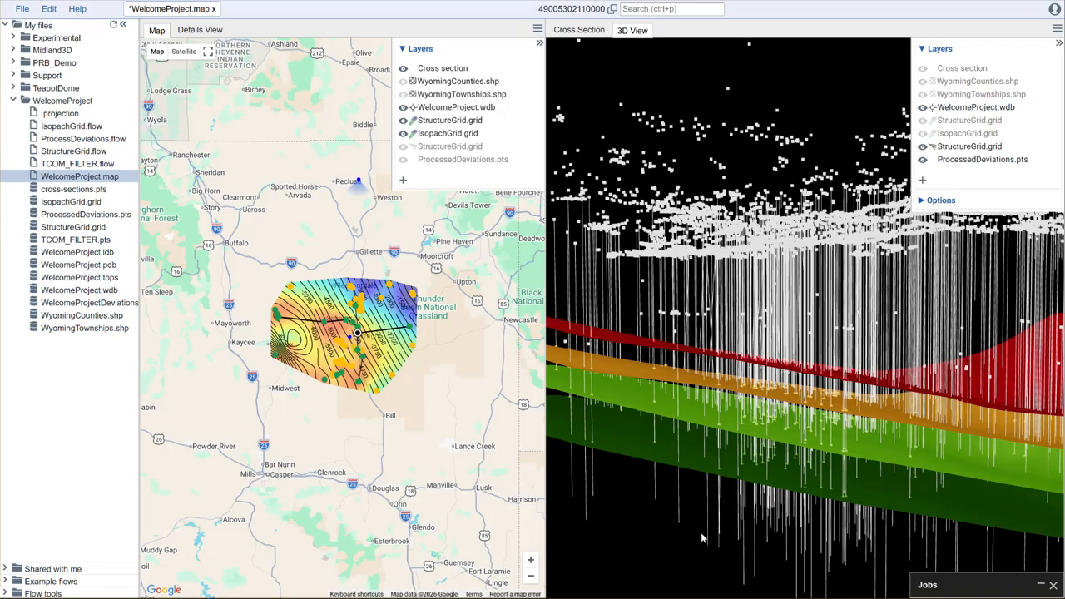
scroll(674, 539, up, 3)
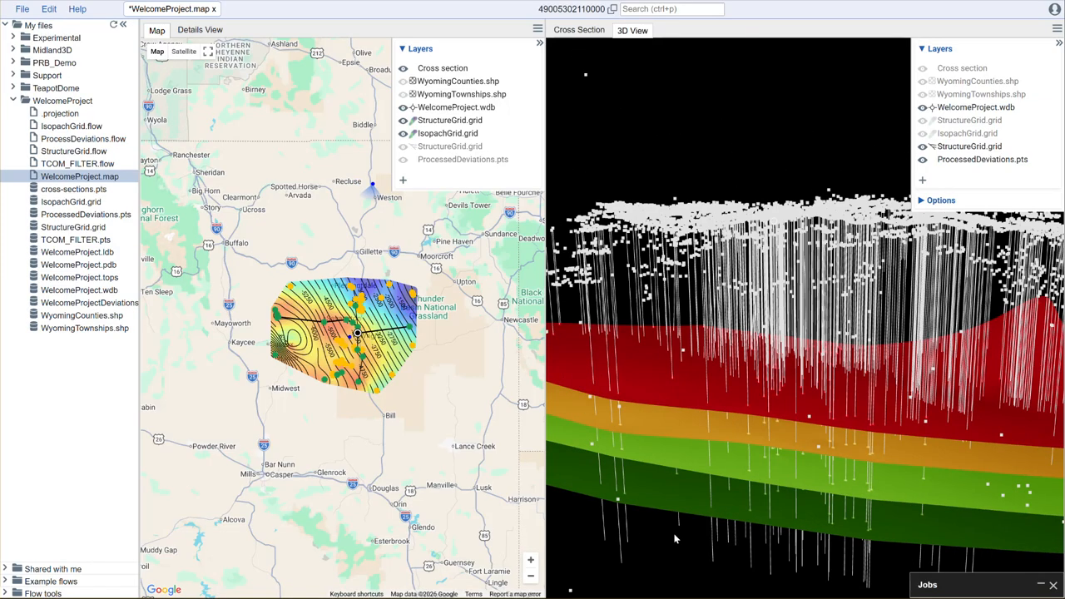
scroll(769, 348, down, 3)
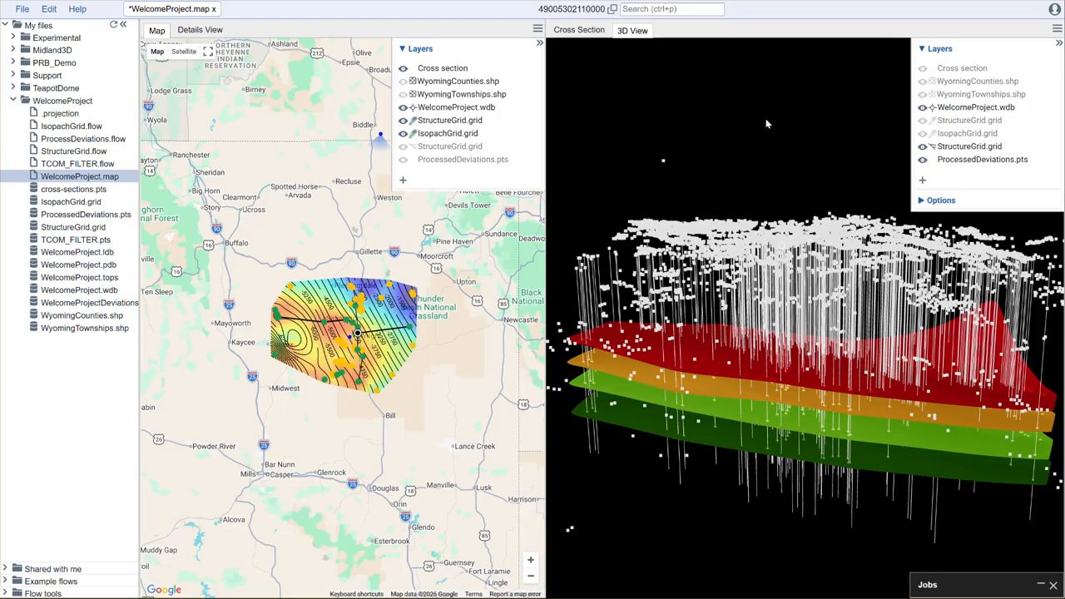
Step: Add a Projection View tab to the right-hand pane
click(1056, 29)
mouse_move(1000, 52)
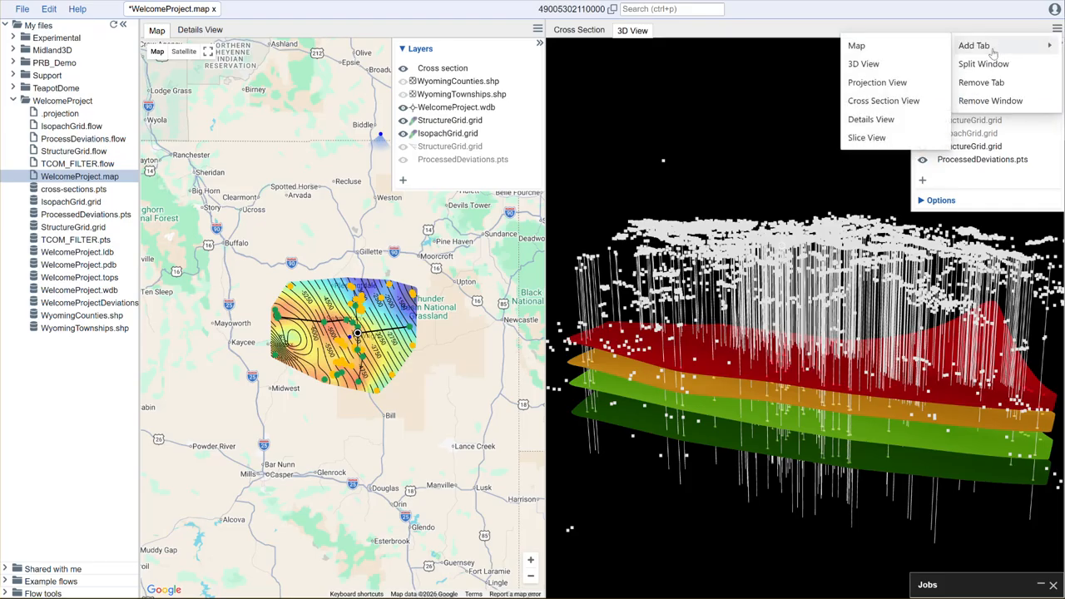
click(880, 83)
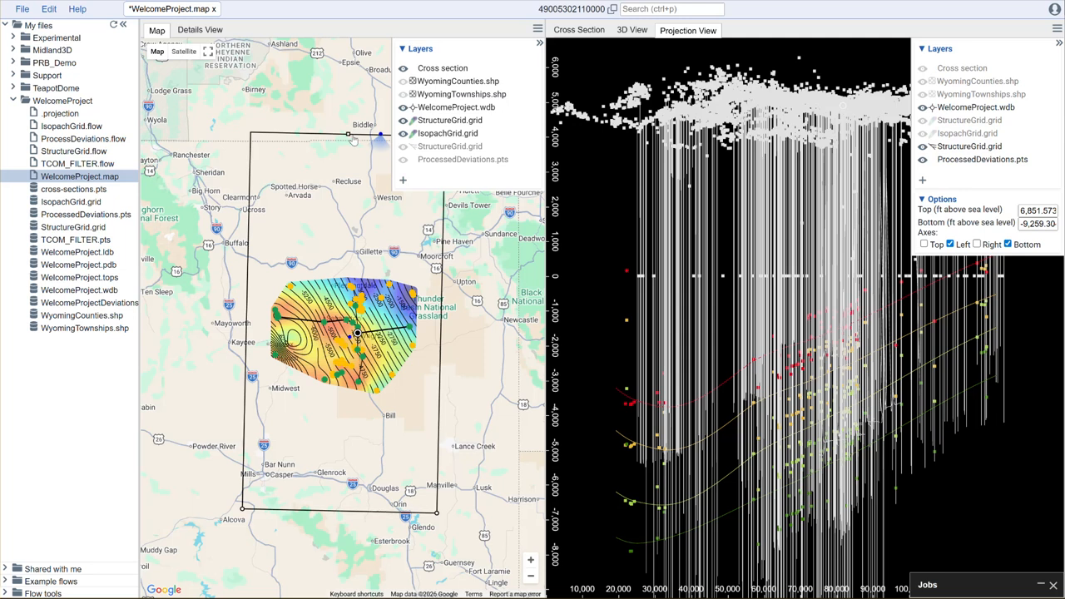
Step: Hide the map's layer list and move the projection line across the structure grid near Kaycee
click(539, 43)
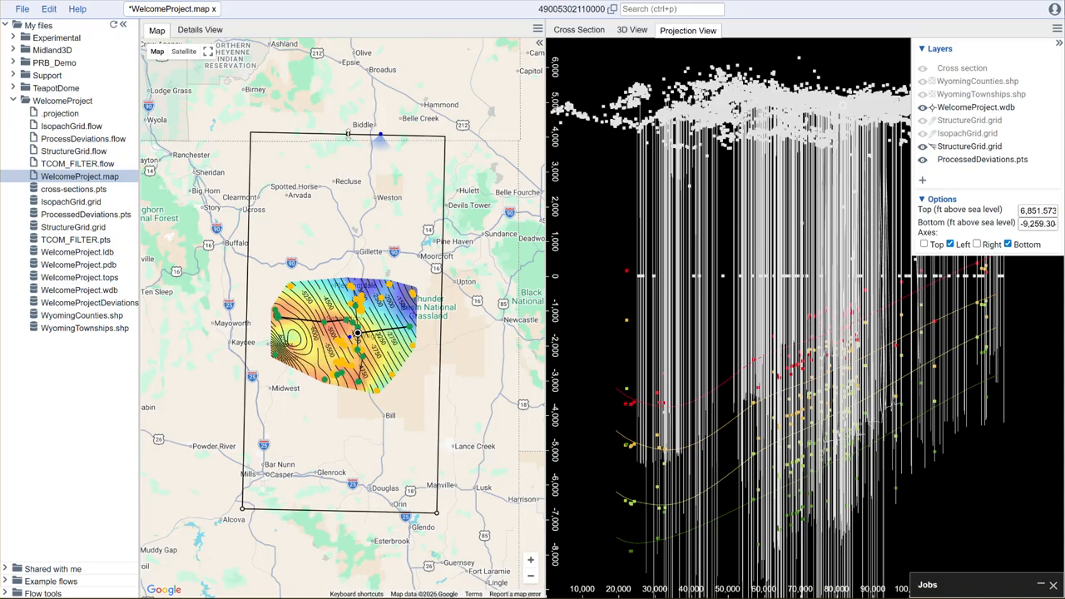
drag(348, 133, 335, 523)
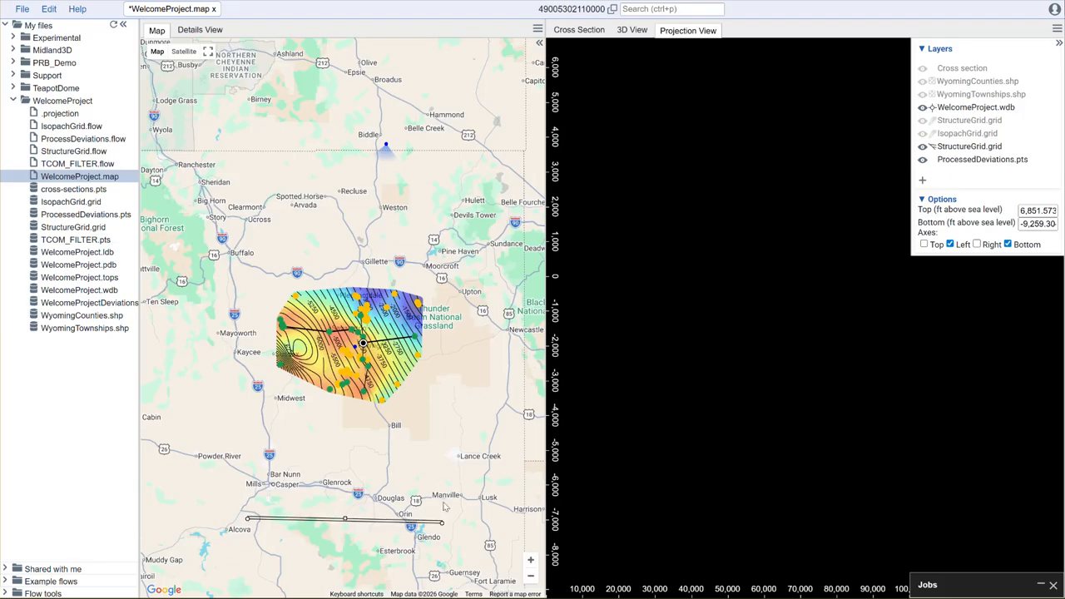
drag(432, 529, 432, 361)
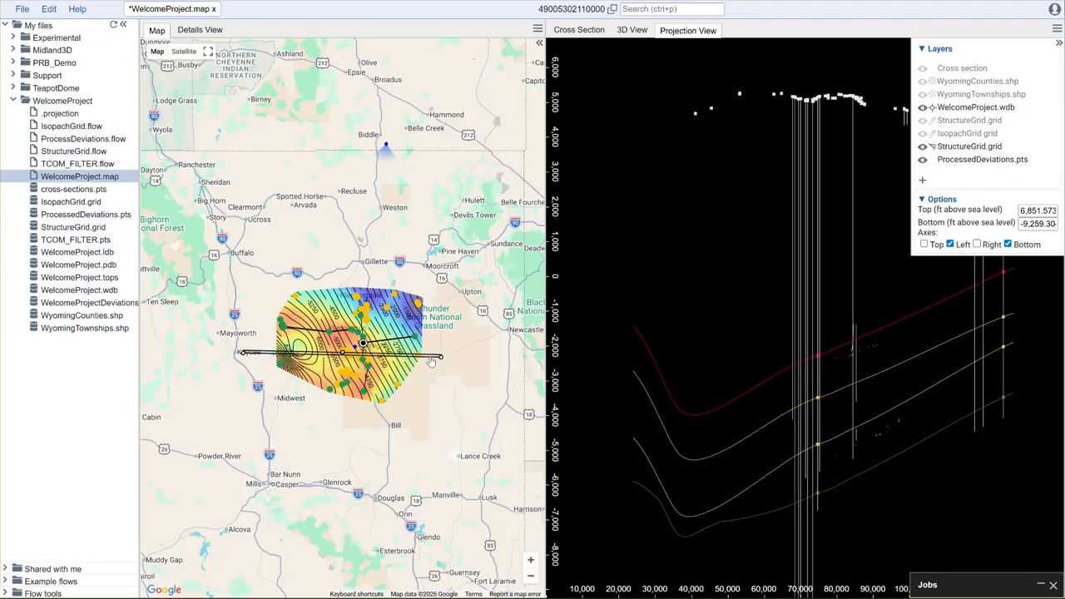
drag(443, 355, 451, 314)
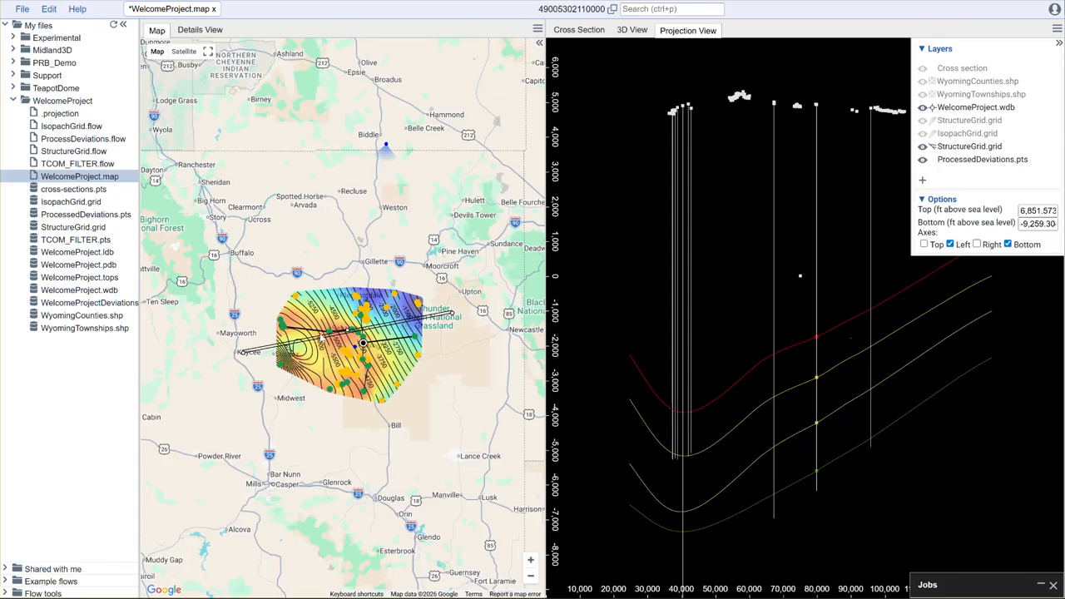
mouse_move(243, 353)
mouse_down()
mouse_move(255, 382)
mouse_move(254, 366)
mouse_up()
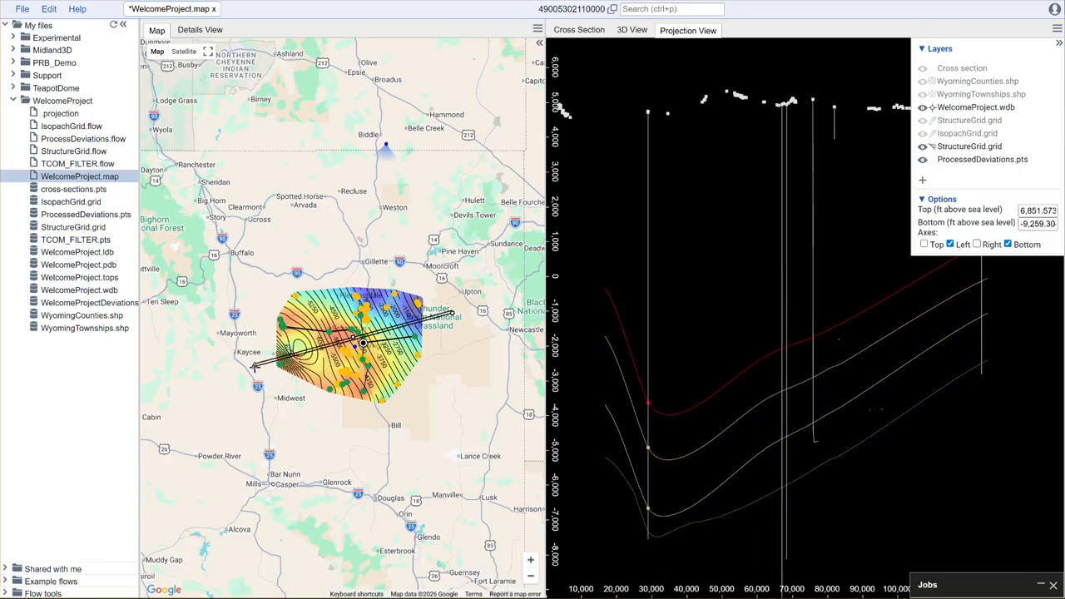
Step: Zoom into the grid and align the projection line east–west through the grid, hiding the projection layer list and Jobs panel
scroll(463, 368, up, 1)
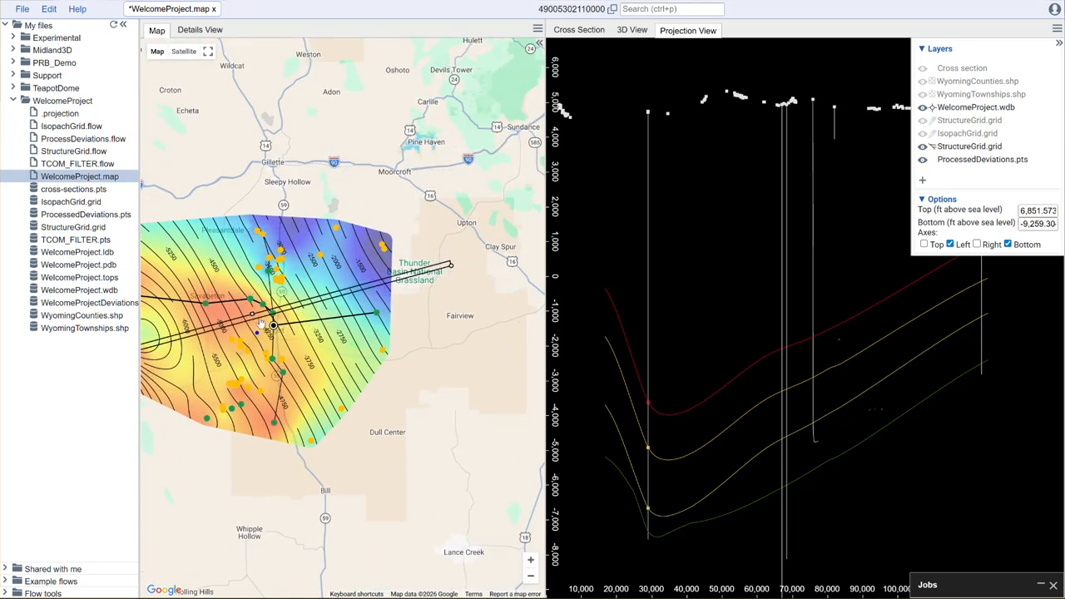
drag(253, 314, 253, 316)
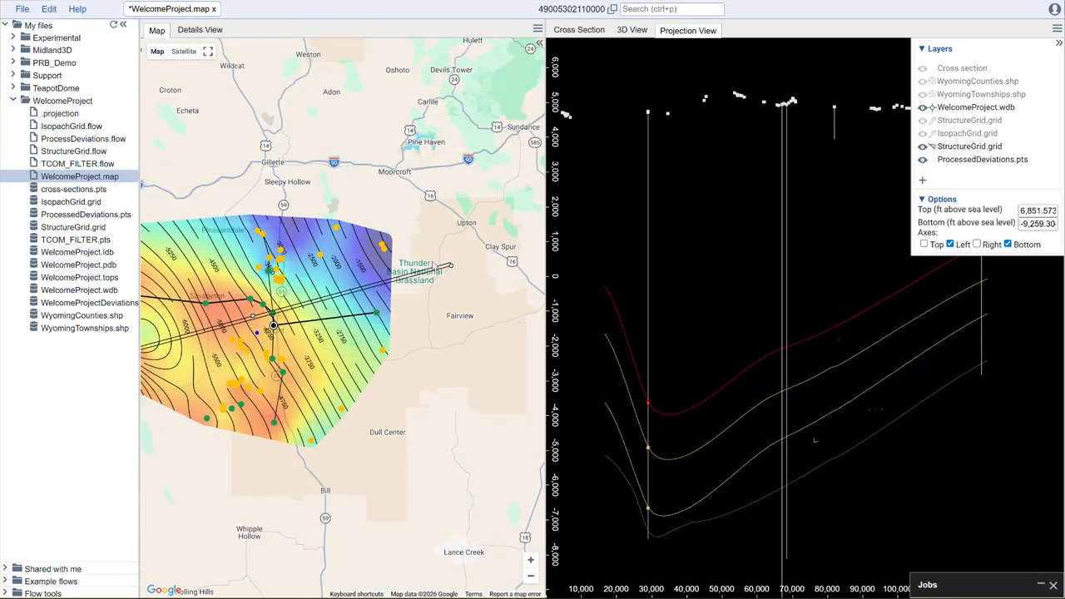
drag(467, 305, 494, 294)
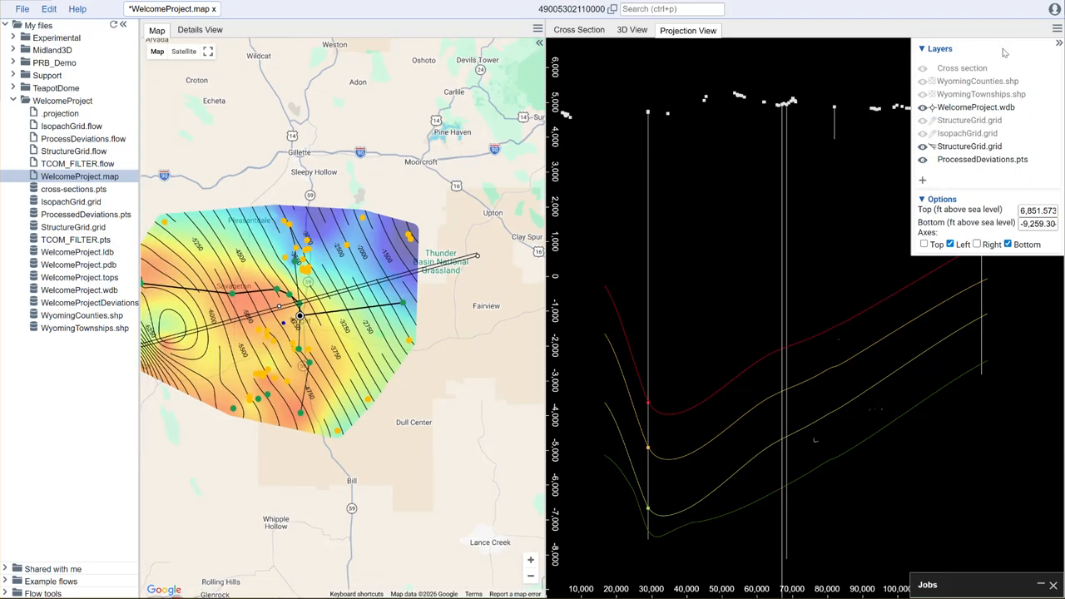
click(1059, 44)
drag(470, 265, 514, 297)
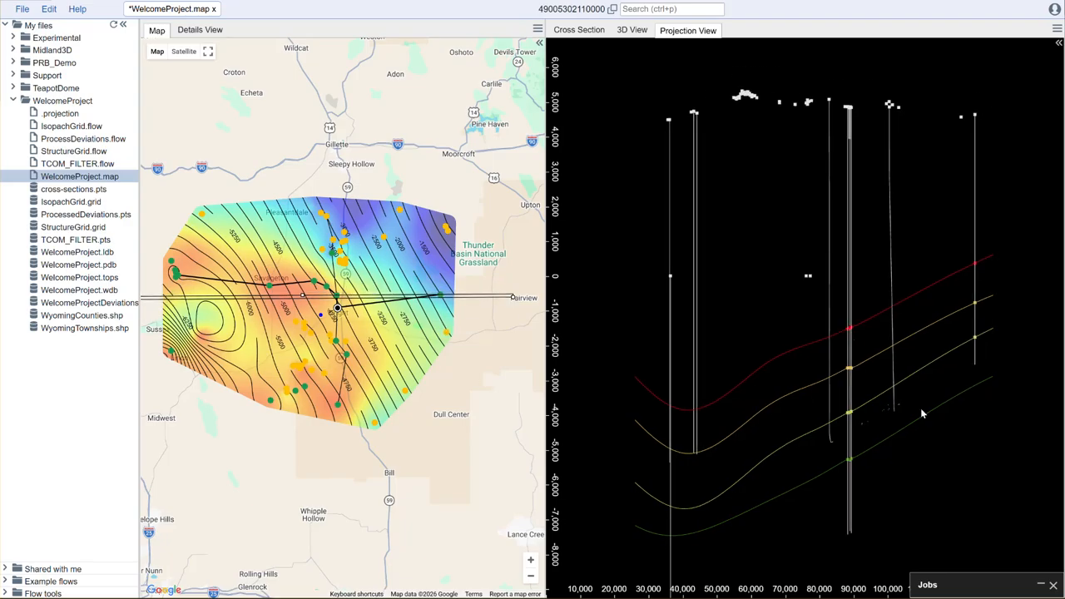
click(1053, 586)
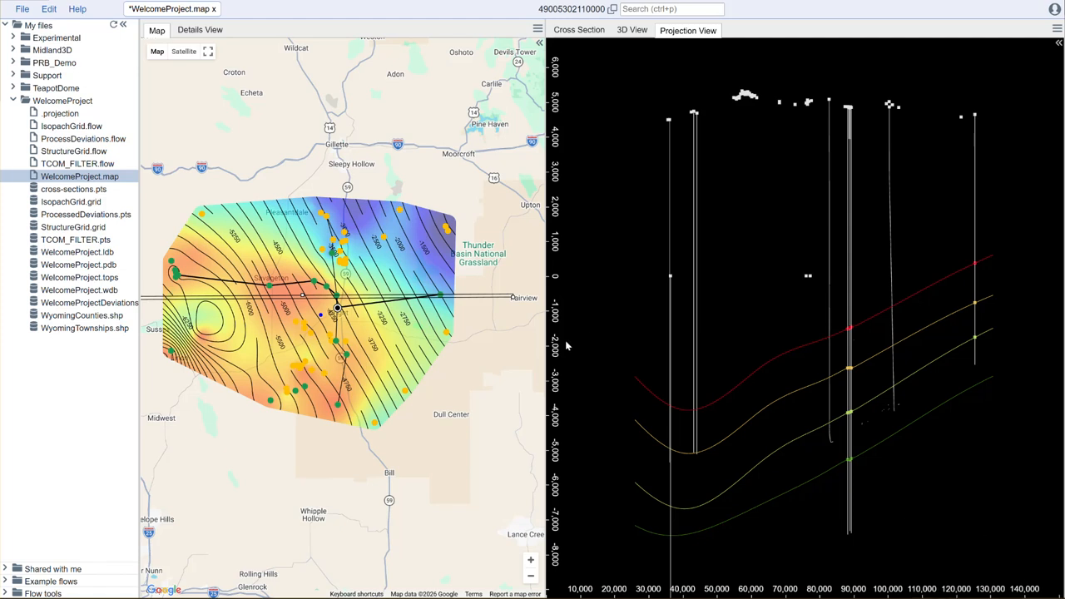
Step: Rescale the projection view's depth and distance axes to inspect the projected surfaces and wells
drag(555, 293, 555, 476)
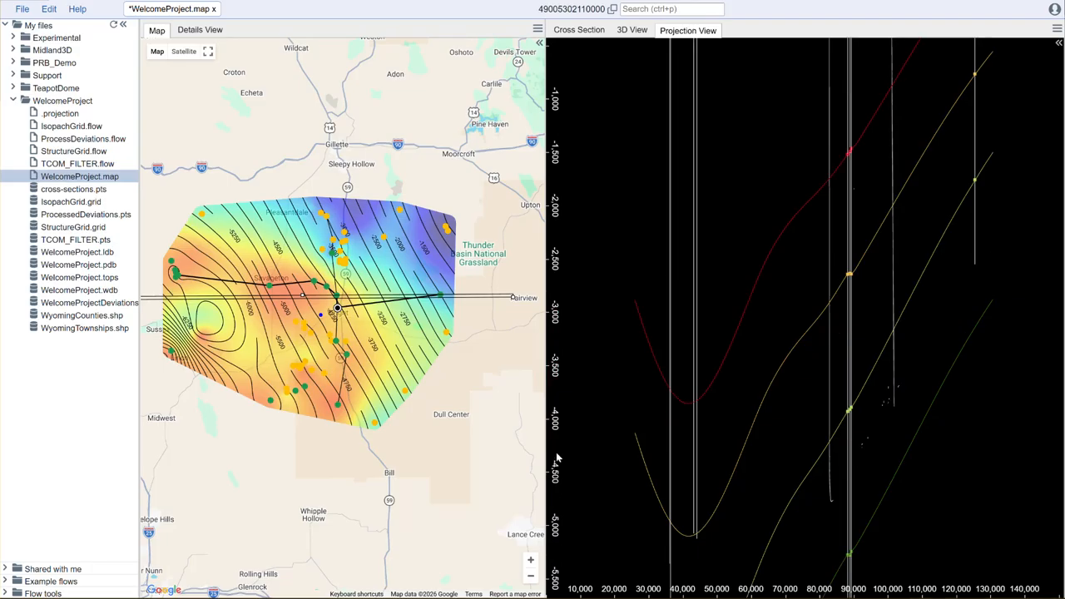
double_click(553, 450)
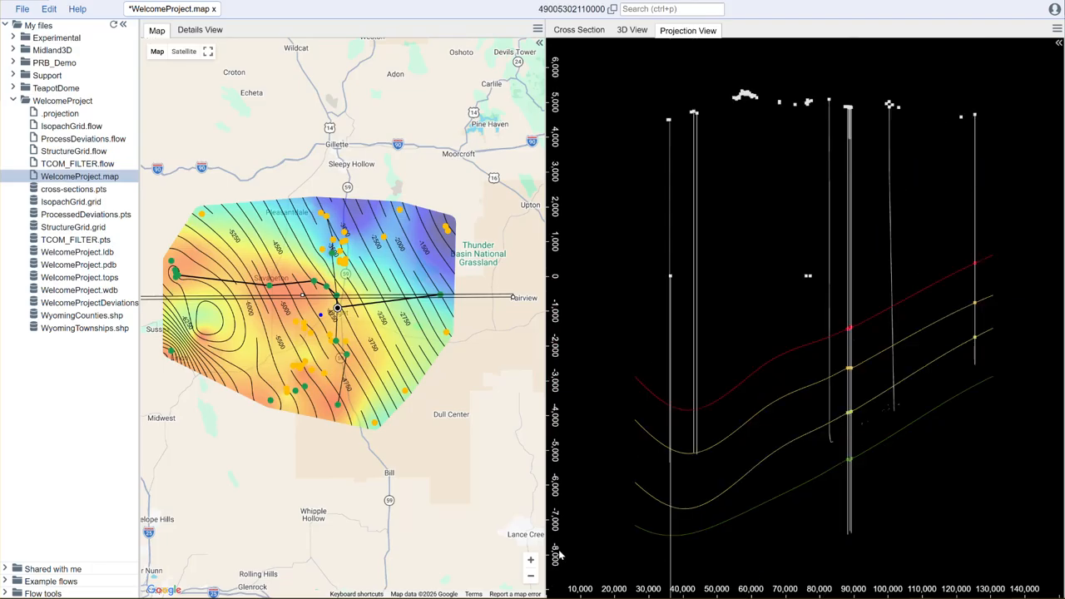
drag(610, 595, 930, 595)
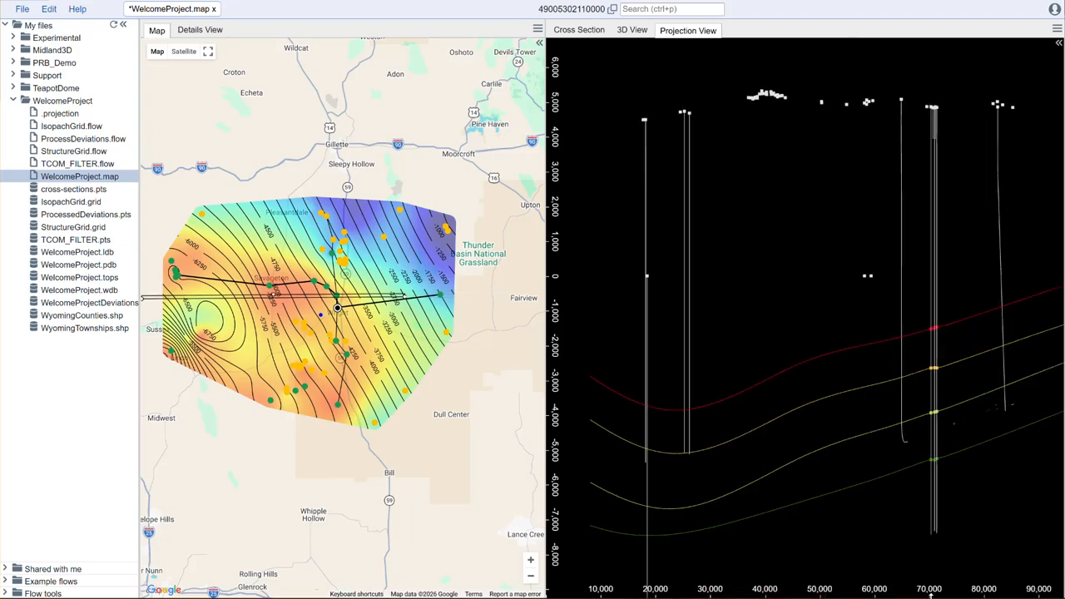
drag(823, 545, 767, 451)
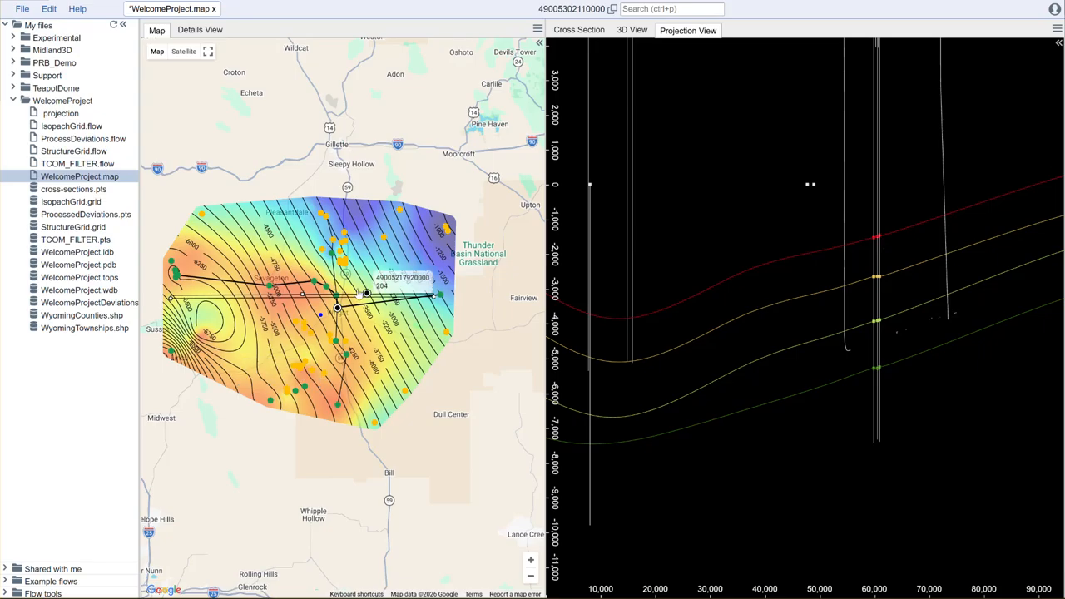
Step: Orbit the 3D view to inspect the surfaces edge-on
click(633, 30)
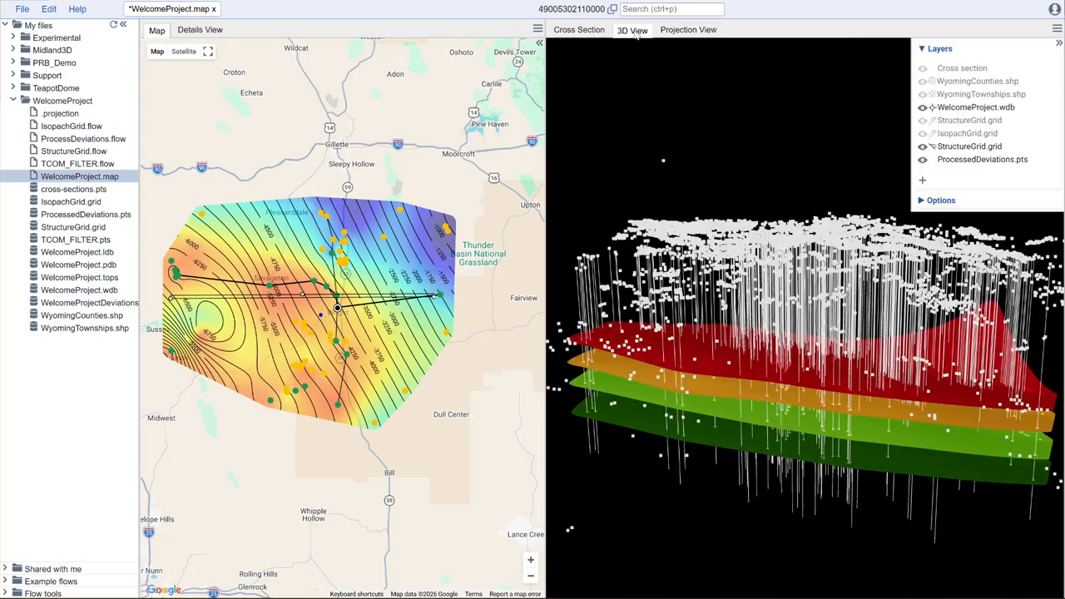
drag(791, 503, 922, 540)
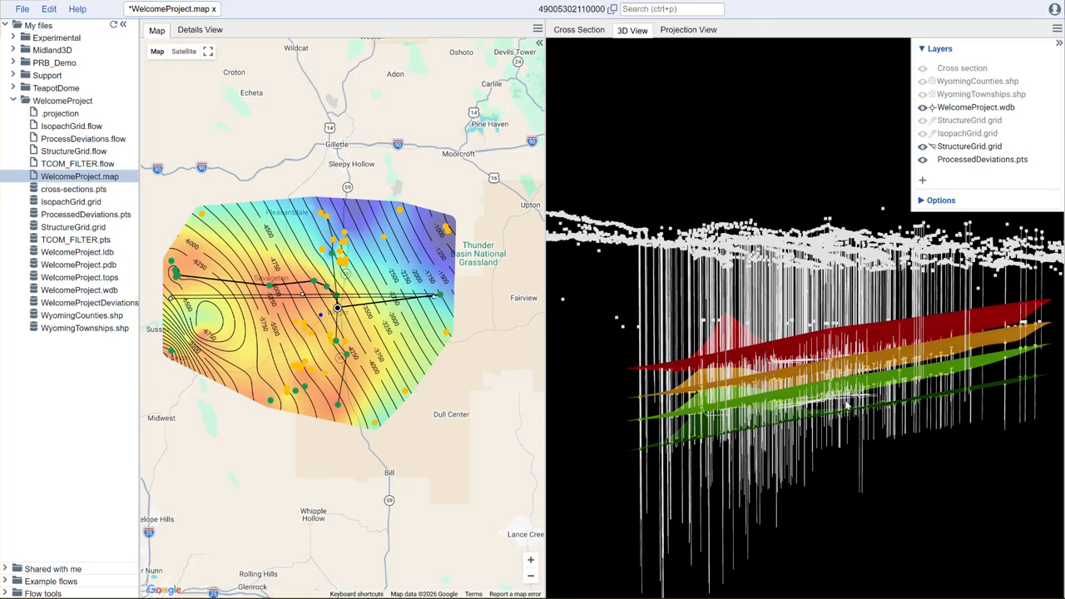
drag(900, 455, 901, 456)
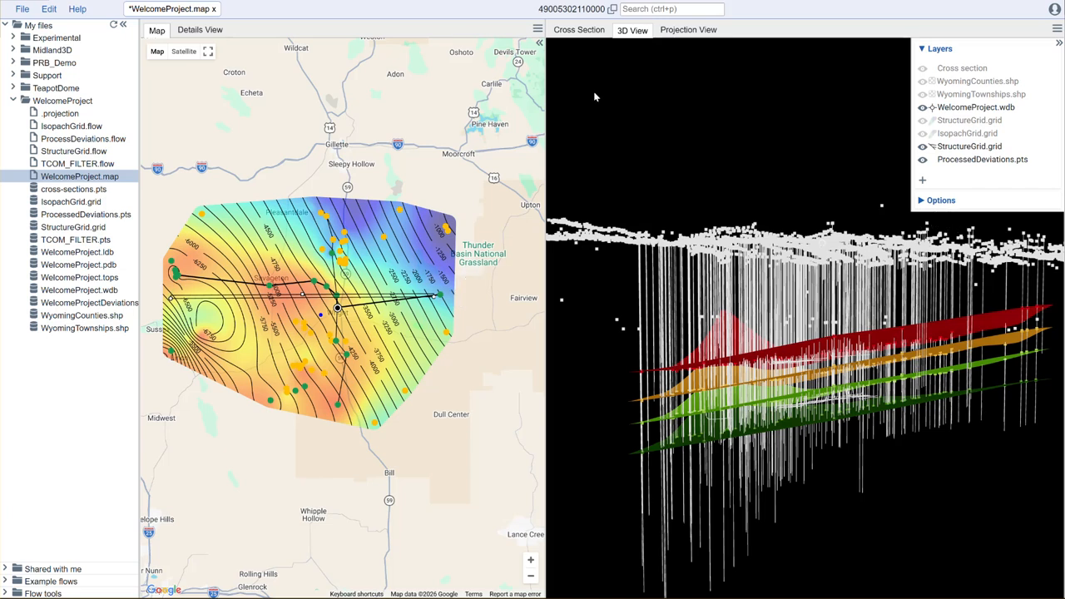
Step: Return to the projection view and shift the projection line slightly south across the grid
click(690, 30)
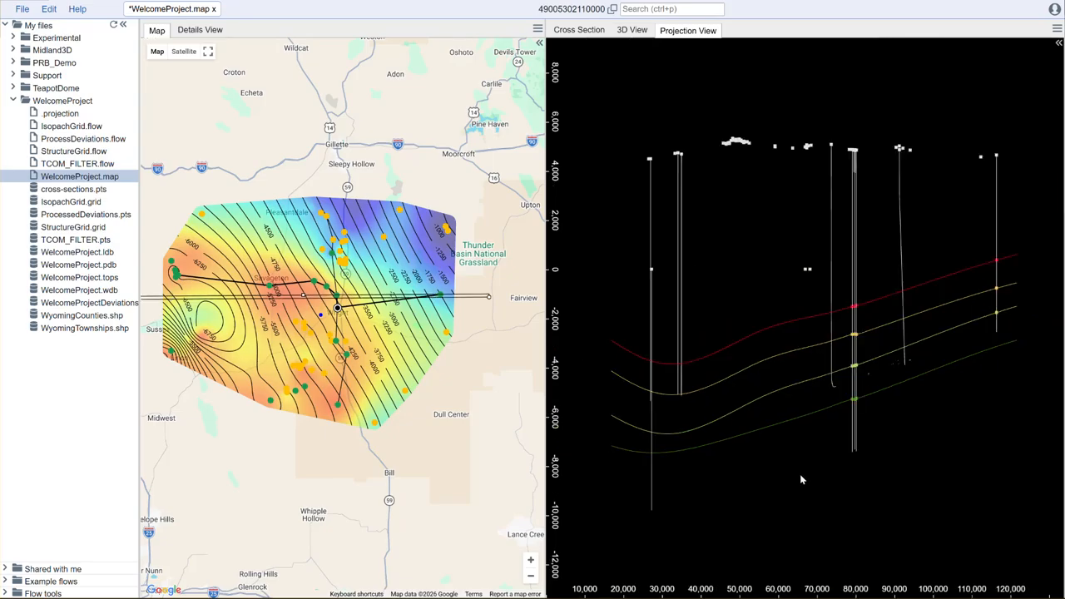
drag(477, 303, 501, 328)
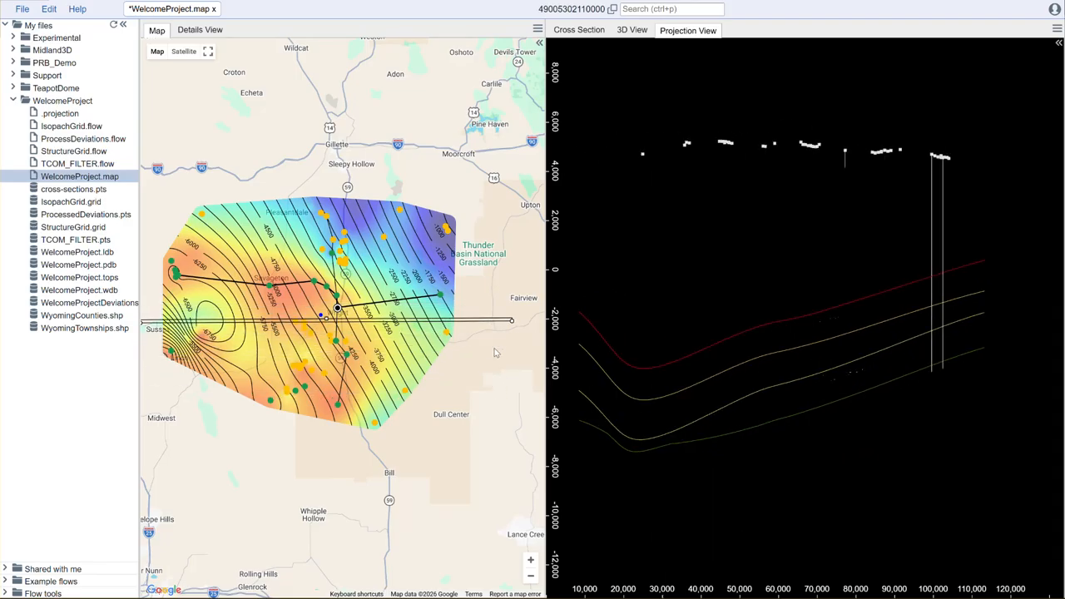